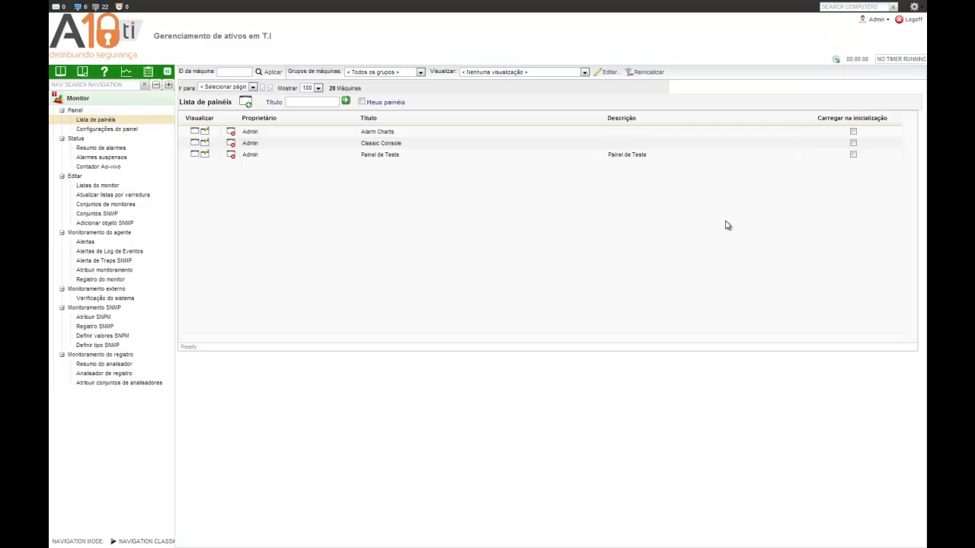
# Step: Run an immediate list-update scan on the machine a10tidc.root.a10ti and check its next scheduled scan time
pyautogui.click(113, 186)
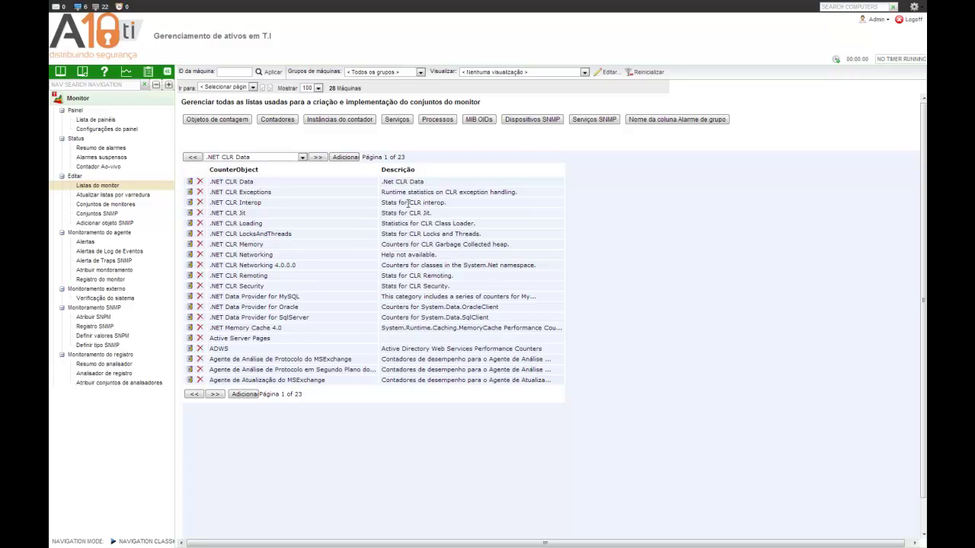
pyautogui.click(111, 204)
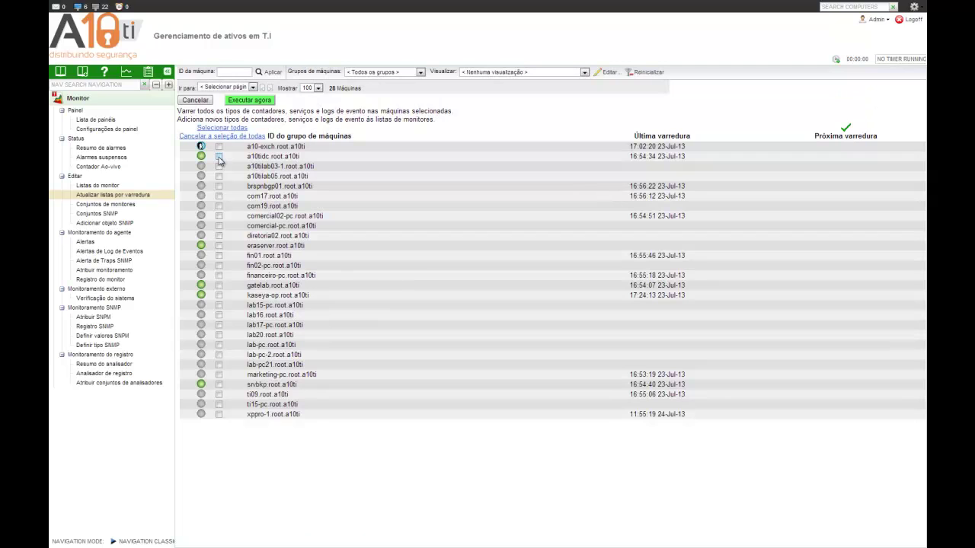
pyautogui.click(219, 157)
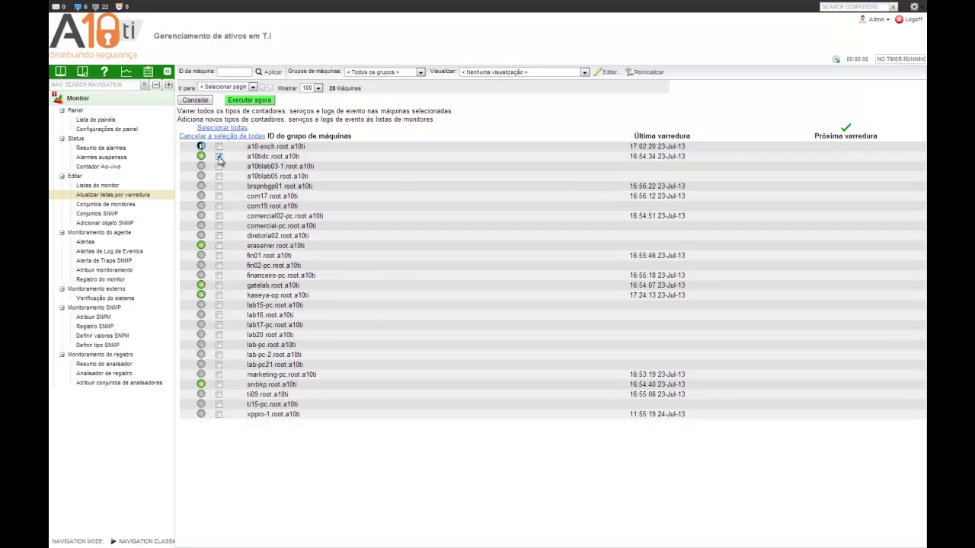
pyautogui.click(250, 105)
pyautogui.moveTo(848, 157); pyautogui.dragTo(877, 157)
pyautogui.click(868, 163)
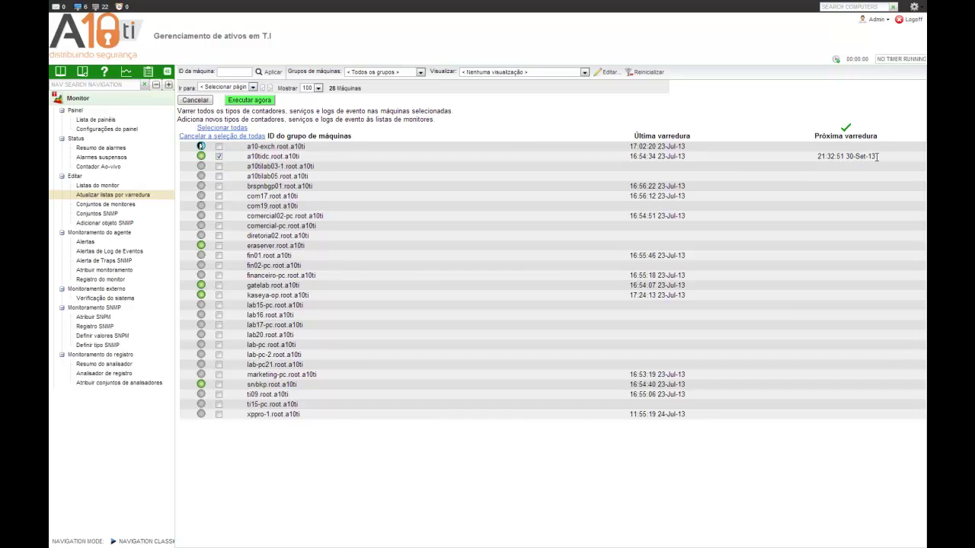
# Step: Open the monitor sets and examine the Blackberry, Citrix and Exchange sample sets in the shared Kaseya Samples folder
pyautogui.click(110, 187)
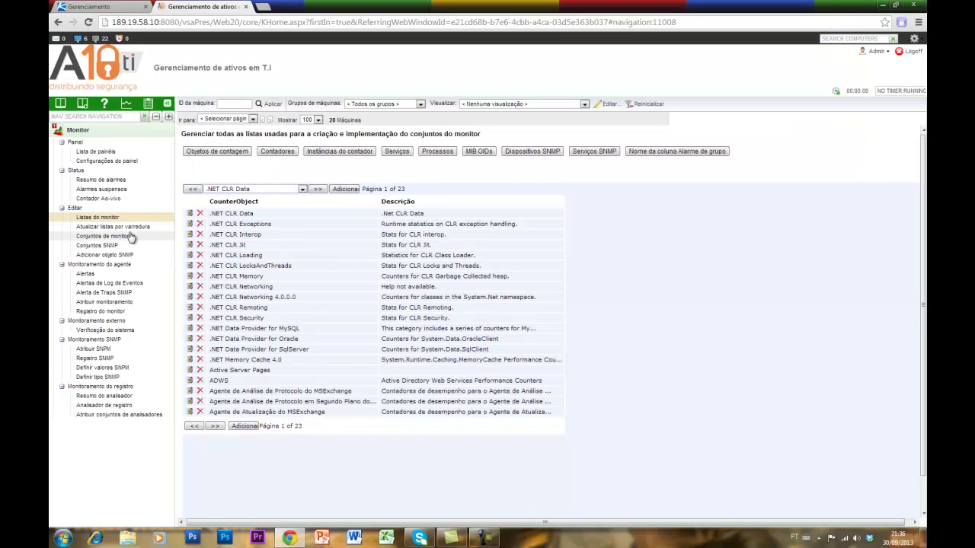
pyautogui.click(127, 238)
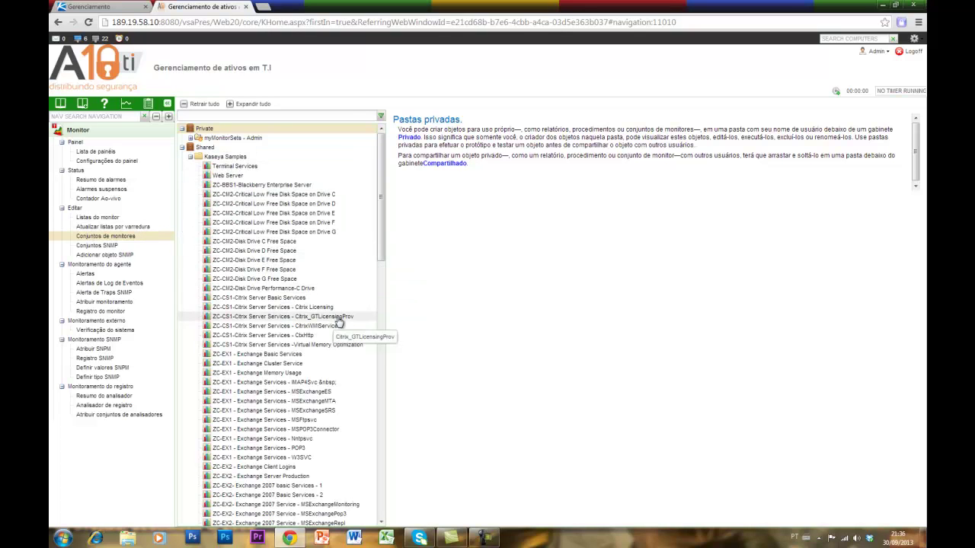
pyautogui.click(323, 204)
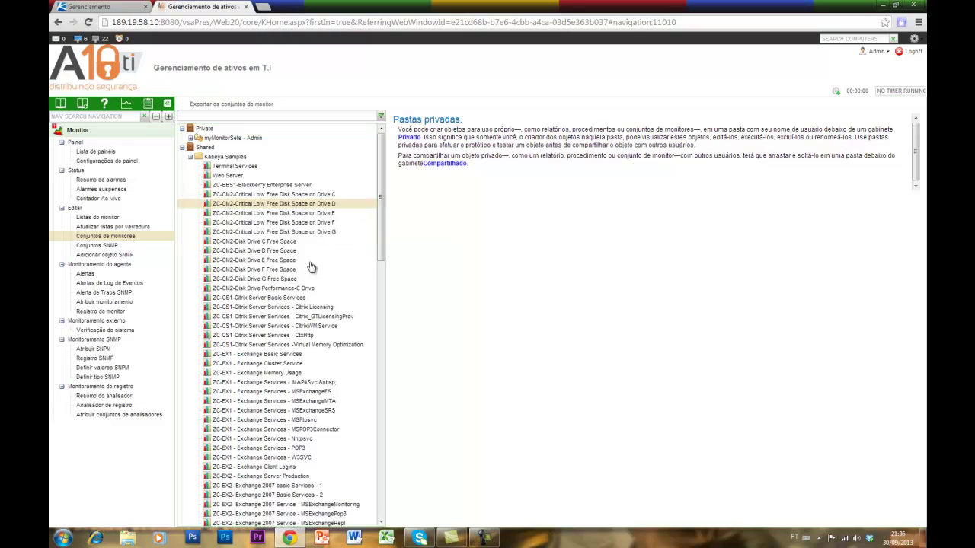
pyautogui.click(302, 188)
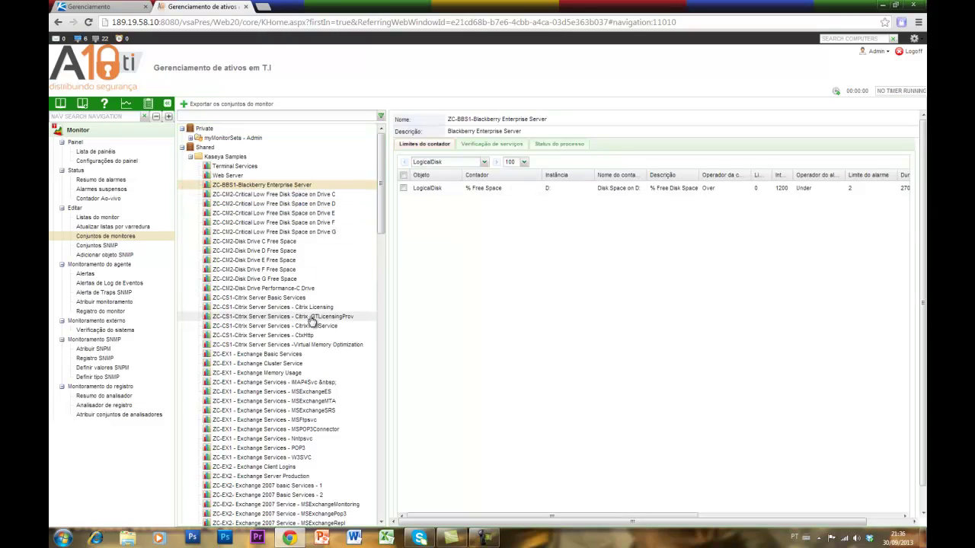
pyautogui.click(312, 320)
pyautogui.scroll(-2, 308, 318)
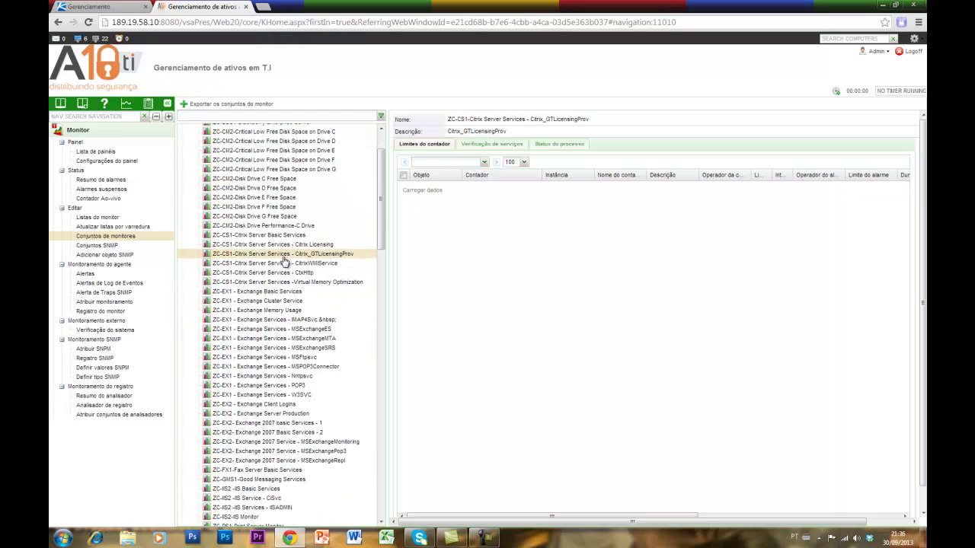
pyautogui.click(293, 339)
pyautogui.scroll(-2, 299, 355)
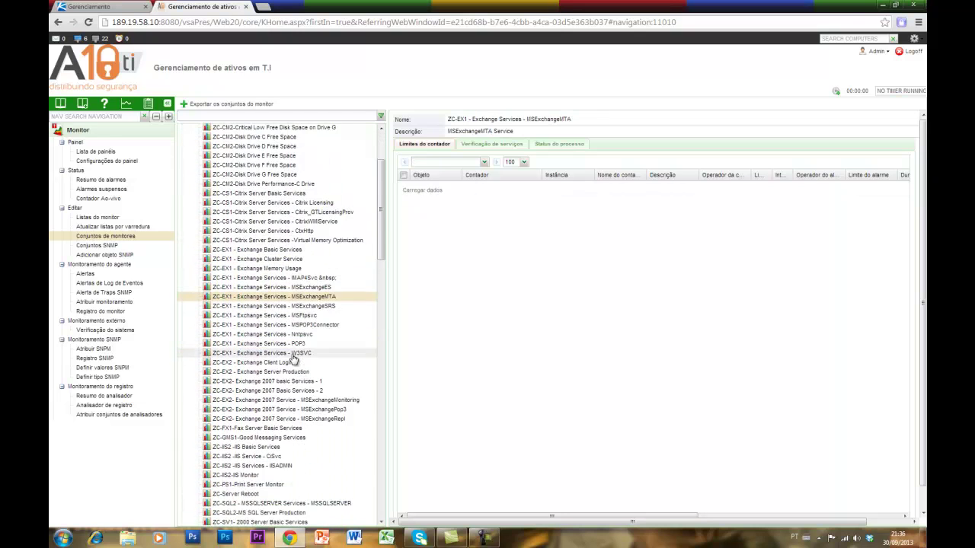
pyautogui.scroll(4, 299, 355)
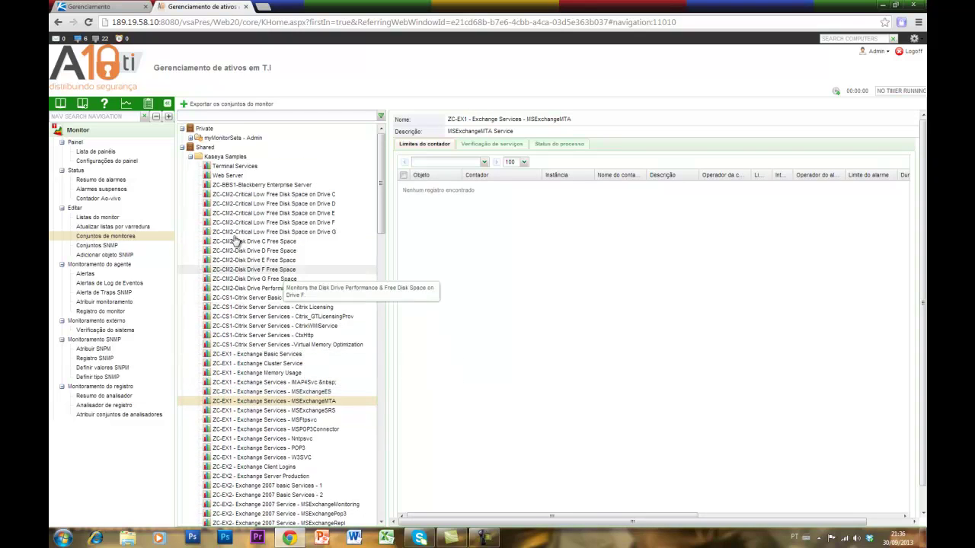
# Step: Collapse the Kaseya Samples folder and the File - Print, Network Infrastructure, Web Systems, Database and Security folders under Core
pyautogui.click(189, 156)
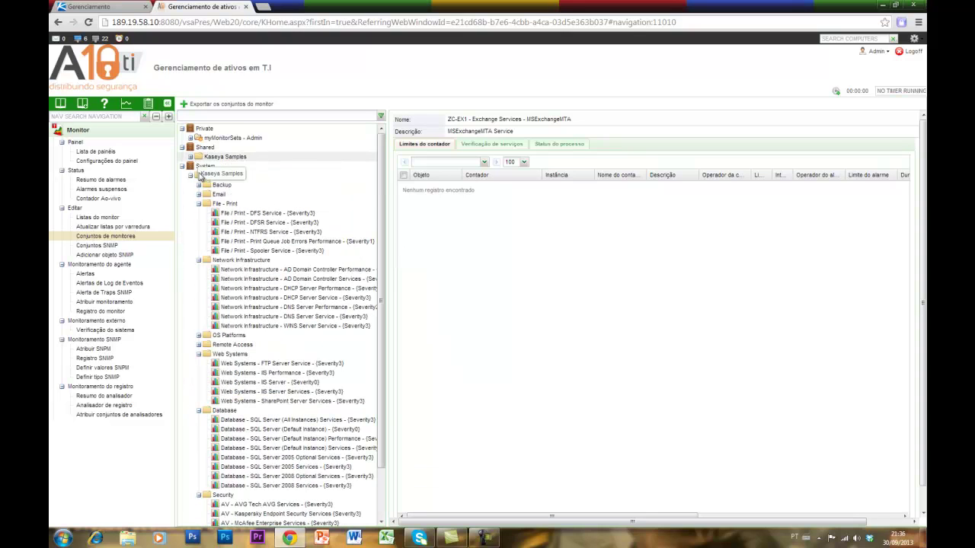
pyautogui.click(204, 205)
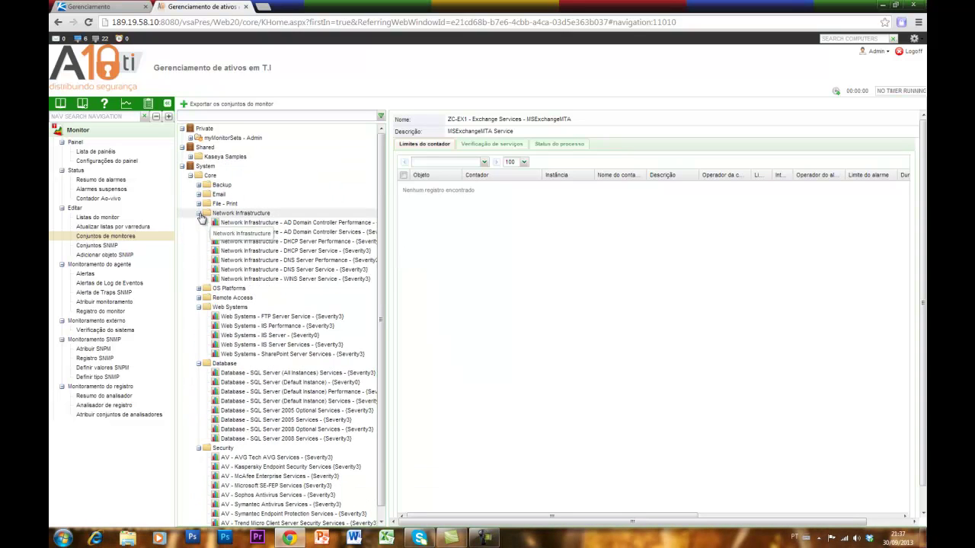
pyautogui.click(205, 214)
pyautogui.click(200, 241)
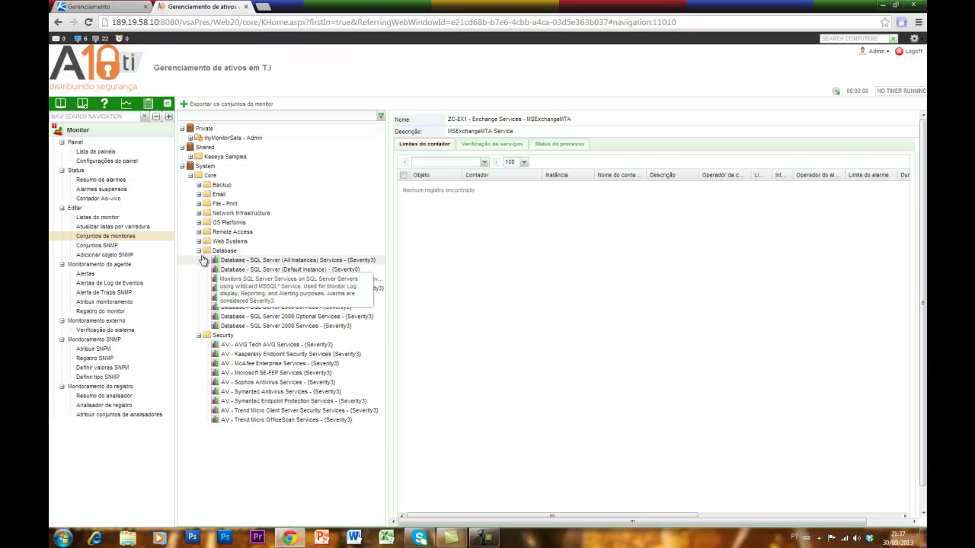
pyautogui.click(200, 251)
pyautogui.click(198, 260)
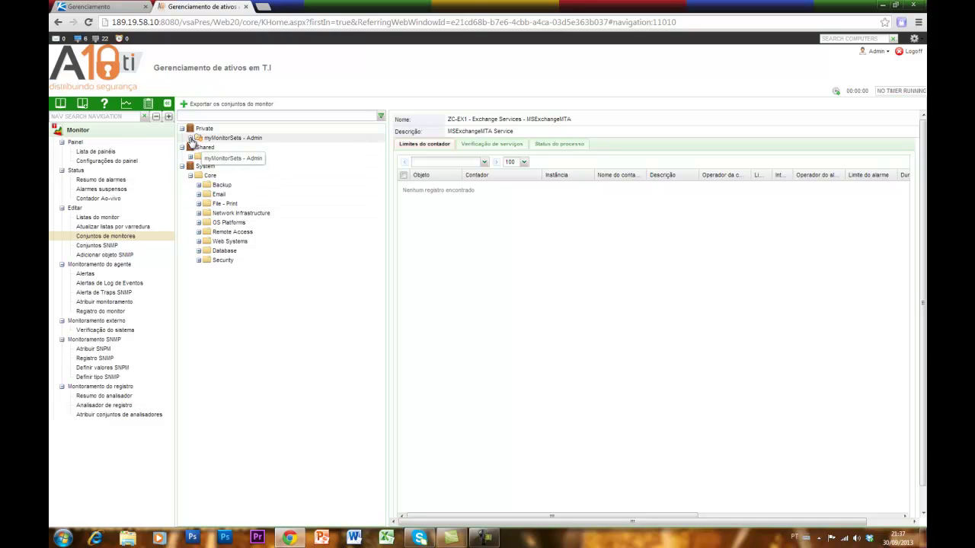
# Step: Start a new monitor set in the private myMonitorSets folder and name it "Monitores Apresentação"
pyautogui.click(190, 138)
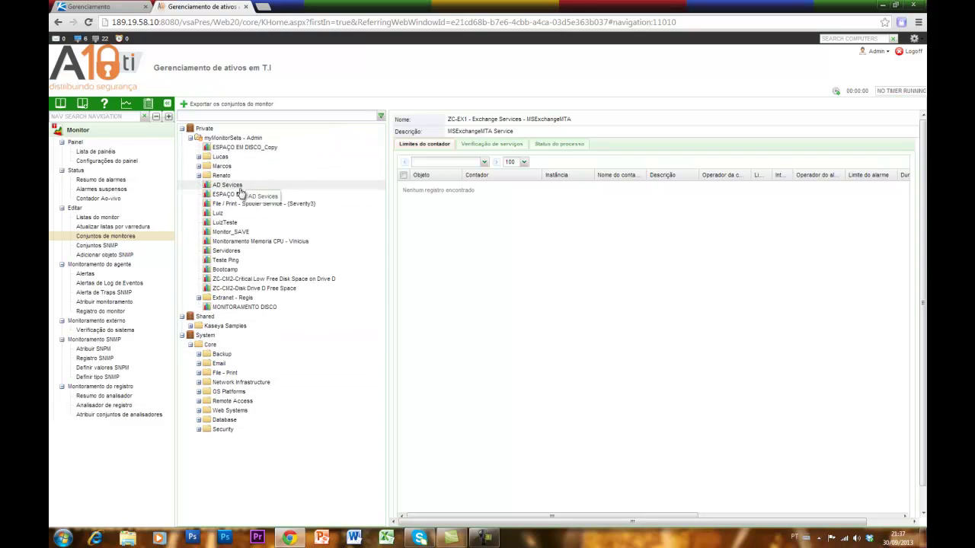
pyautogui.click(229, 139)
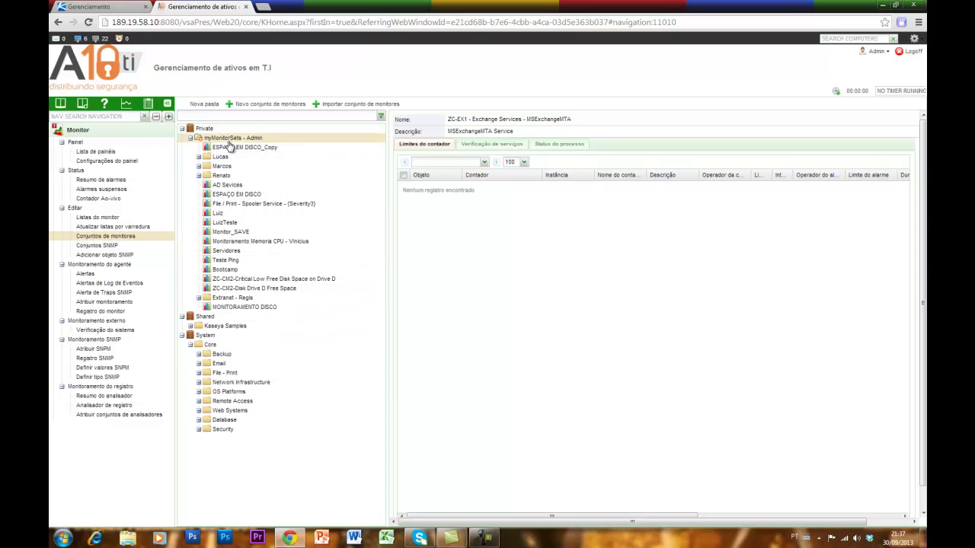
pyautogui.click(256, 104)
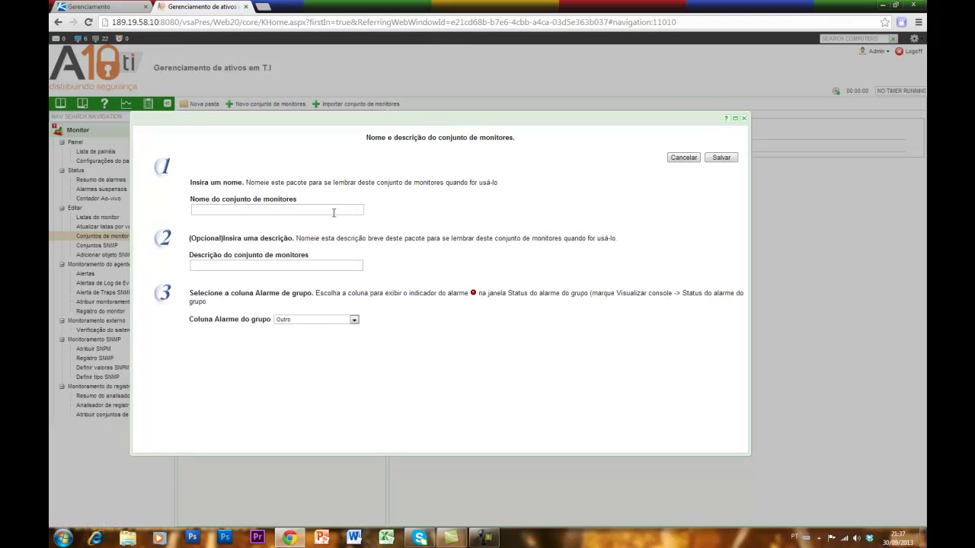
pyautogui.click(332, 209)
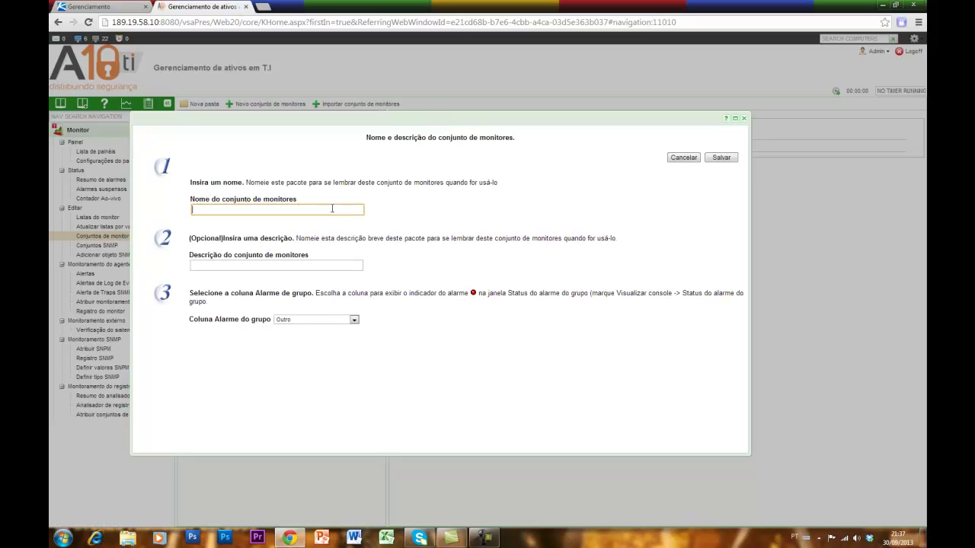
pyautogui.write('Monit')
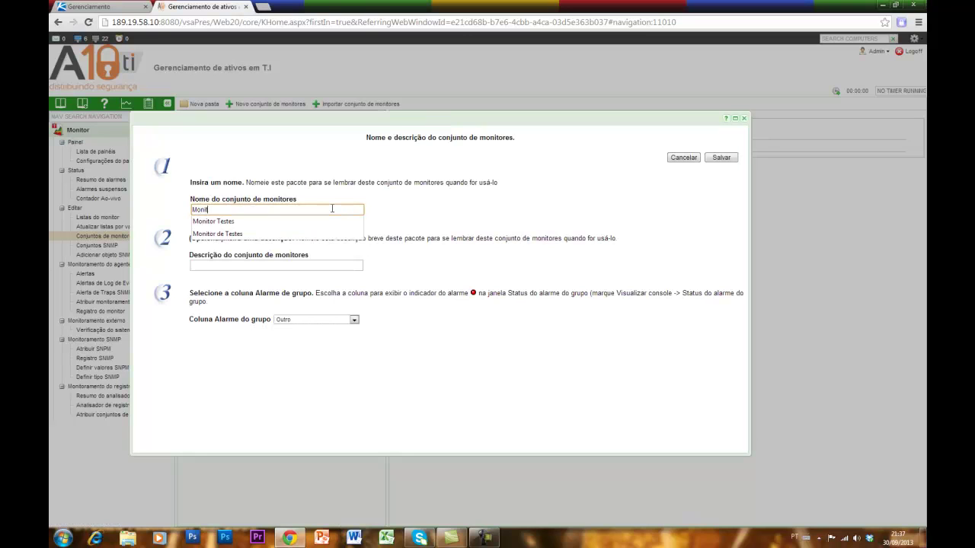
pyautogui.write('ores Apres')
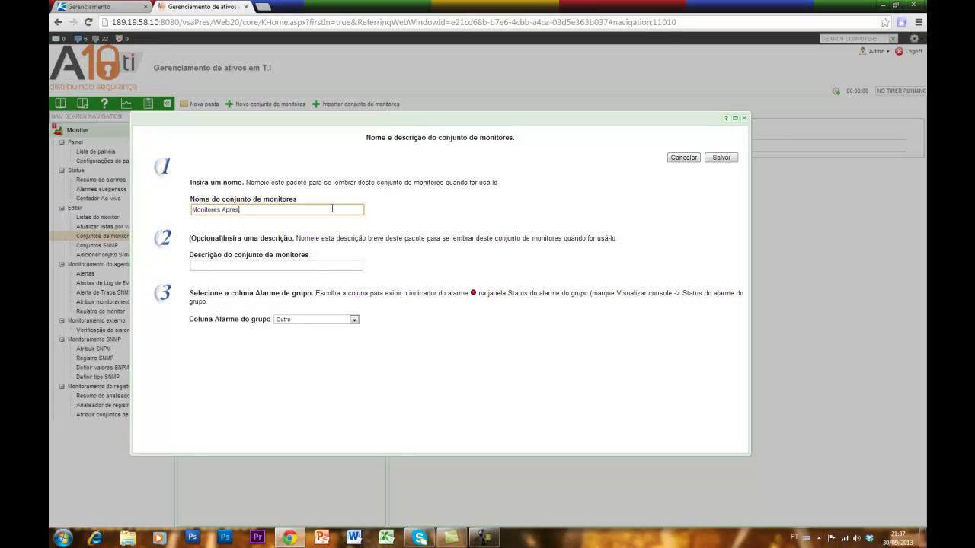
pyautogui.write('entação')
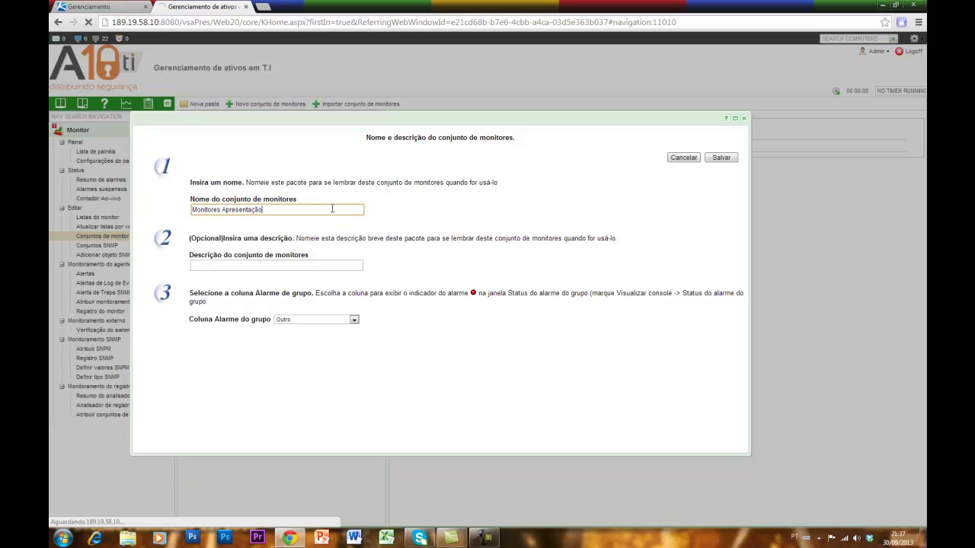
# Step: Copy the monitor set's name into its description so that it reads "Monitores Apresentação"
pyautogui.moveTo(332, 209); pyautogui.dragTo(148, 211)
pyautogui.hotkey('ctrl', 'c')
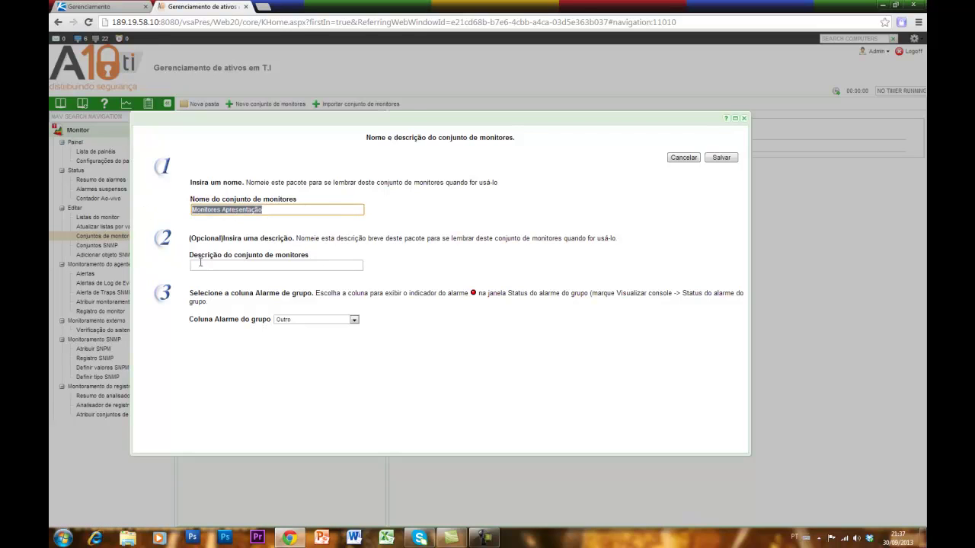
pyautogui.click(211, 265)
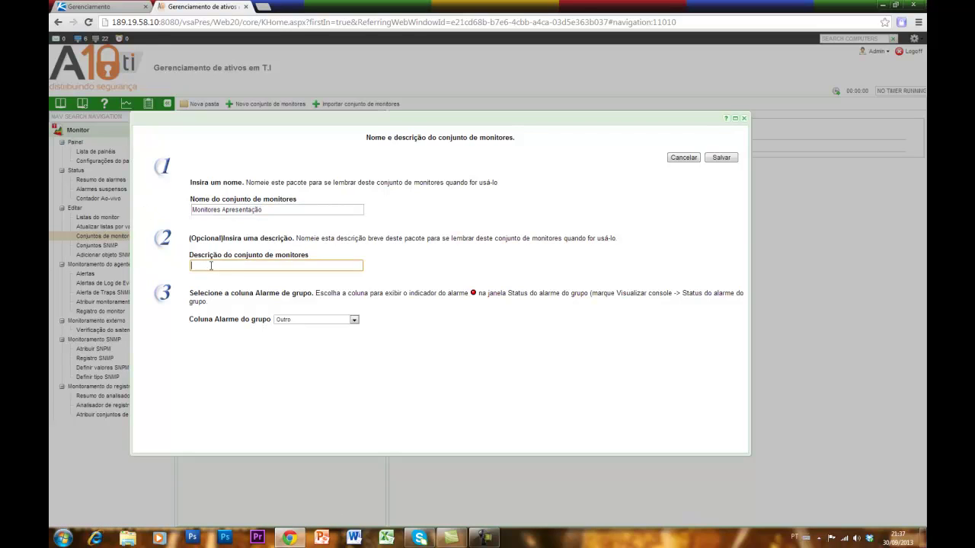
pyautogui.hotkey('ctrl', 'v')
# Step: Assign the new monitor set to the Eventos group alarm column and save it
pyautogui.click(354, 320)
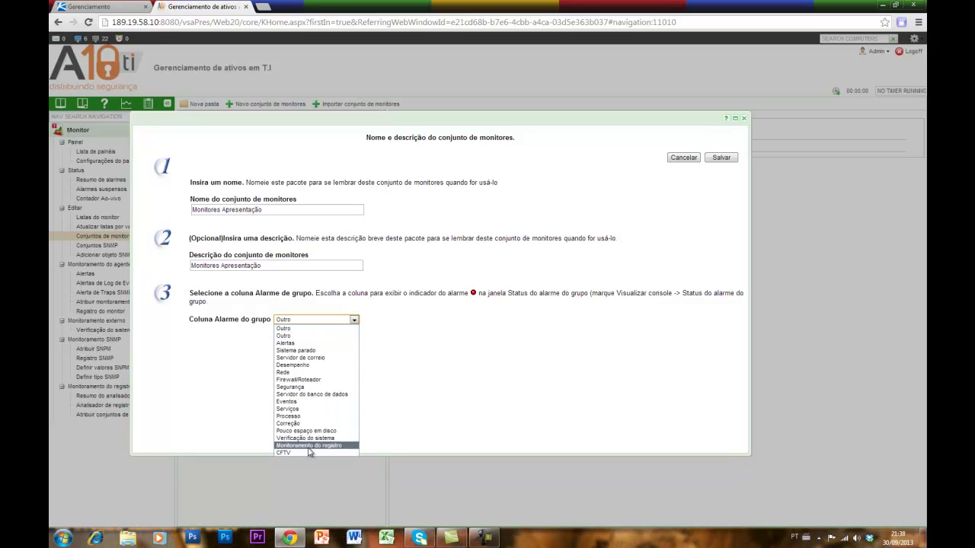
pyautogui.click(311, 402)
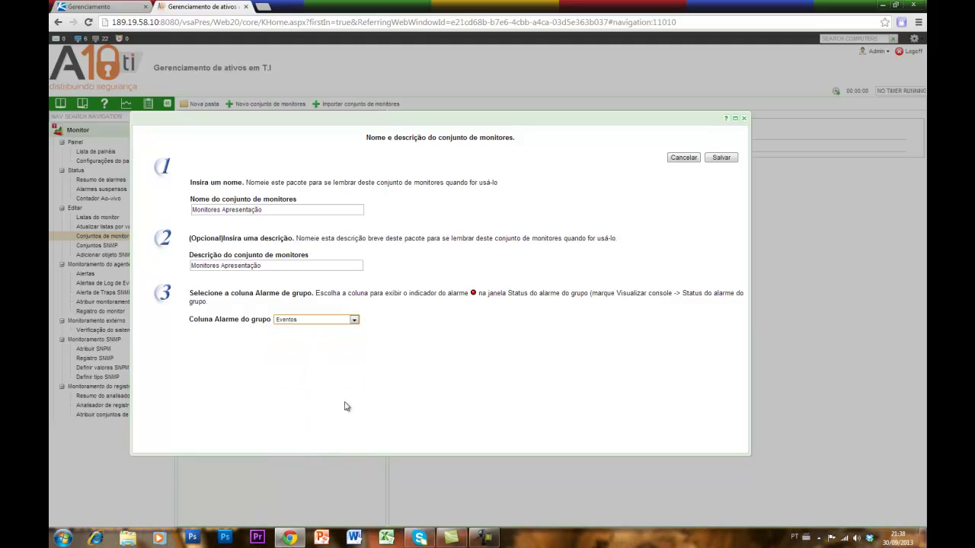
pyautogui.click(729, 159)
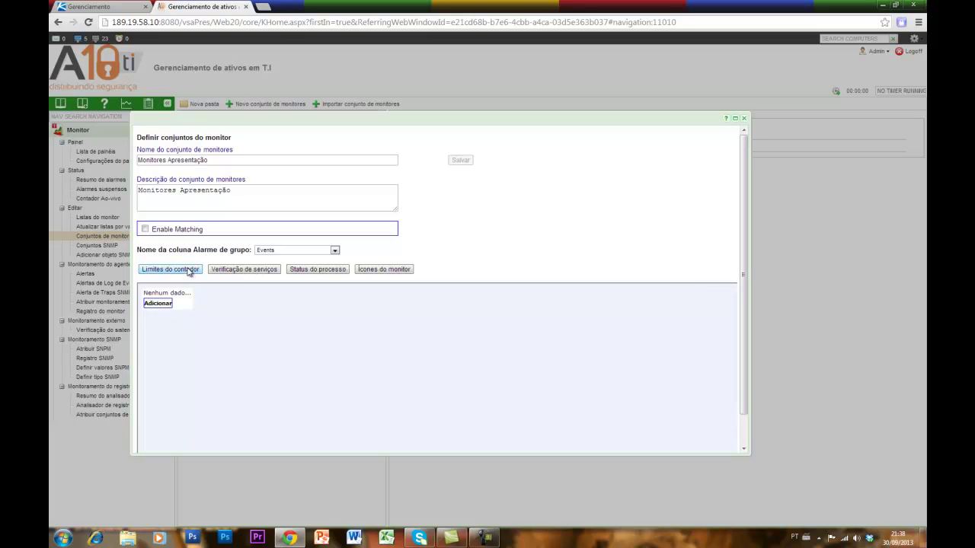
# Step: Add a counter threshold to the monitor set and choose Memória as its monitored object
pyautogui.click(163, 305)
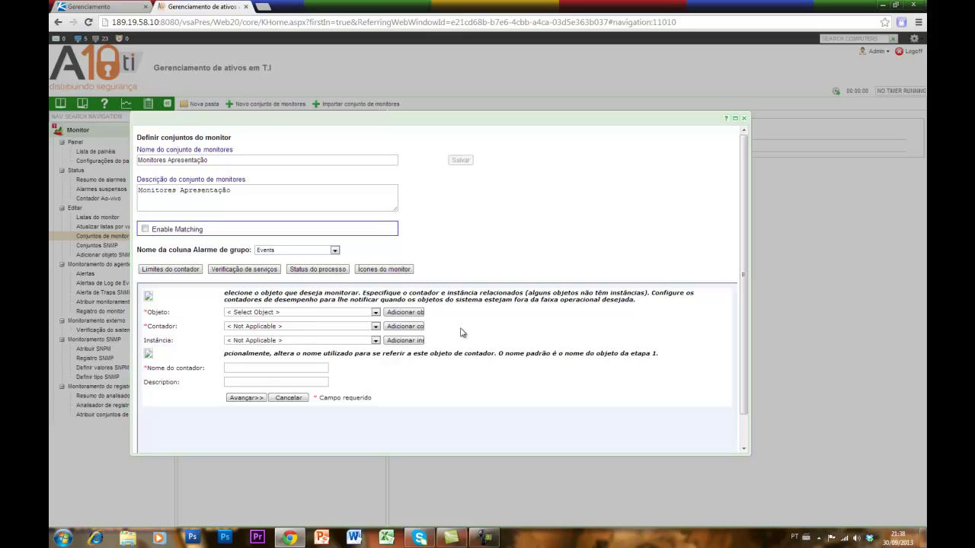
pyautogui.click(375, 313)
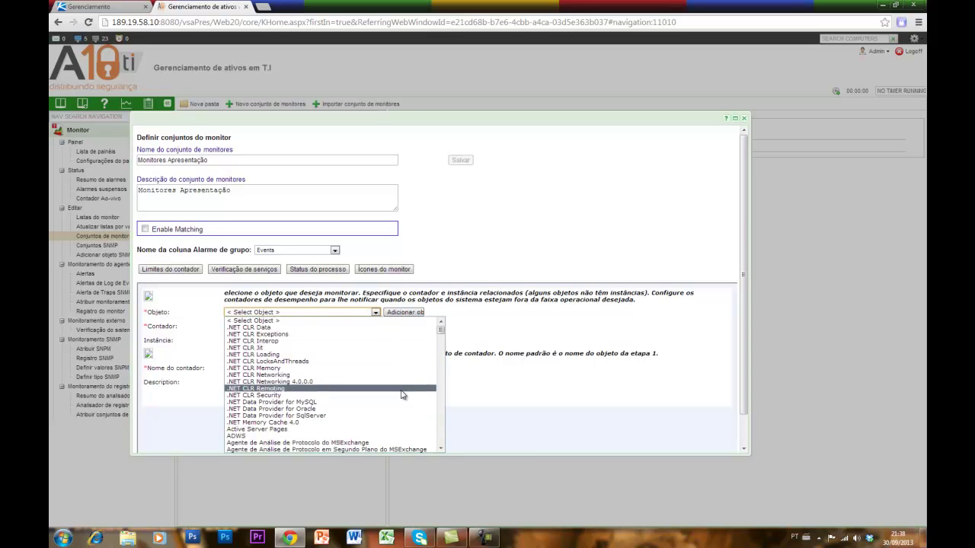
pyautogui.scroll(-12, 403, 390)
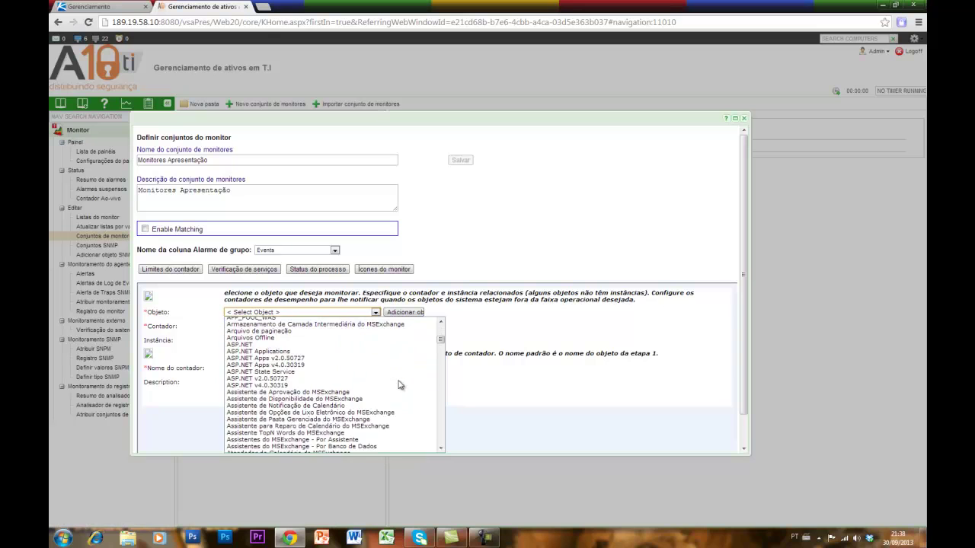
pyautogui.scroll(-10, 401, 385)
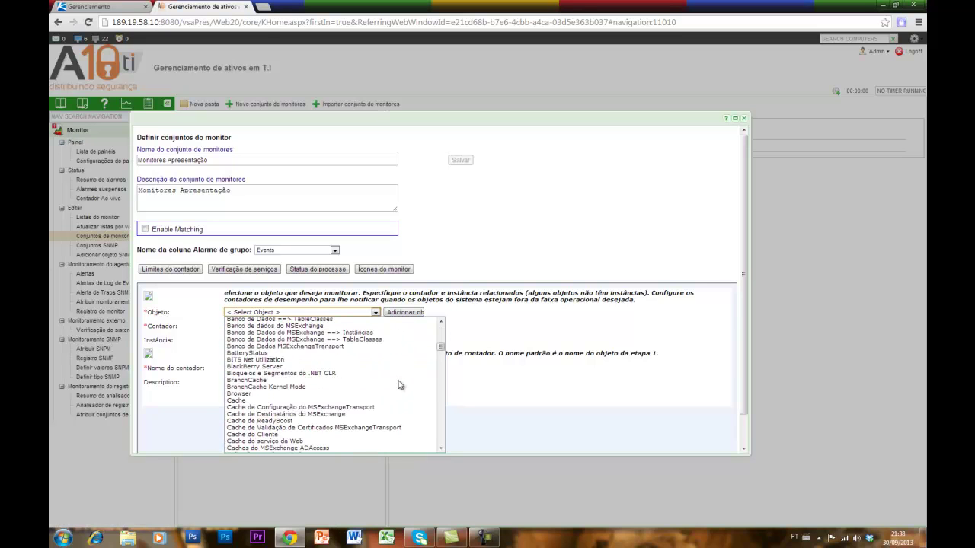
pyautogui.scroll(-8, 400, 384)
pyautogui.scroll(-12, 400, 385)
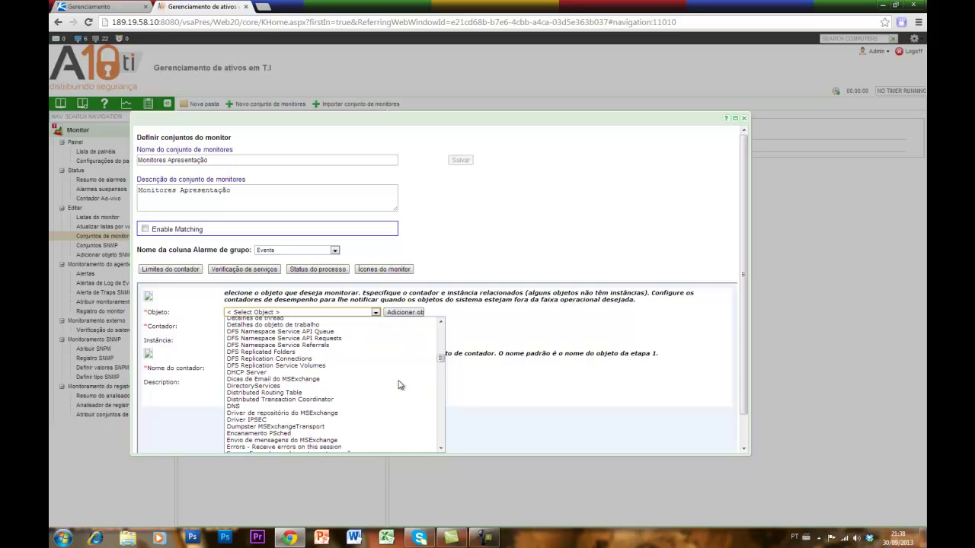
pyautogui.scroll(-5, 401, 385)
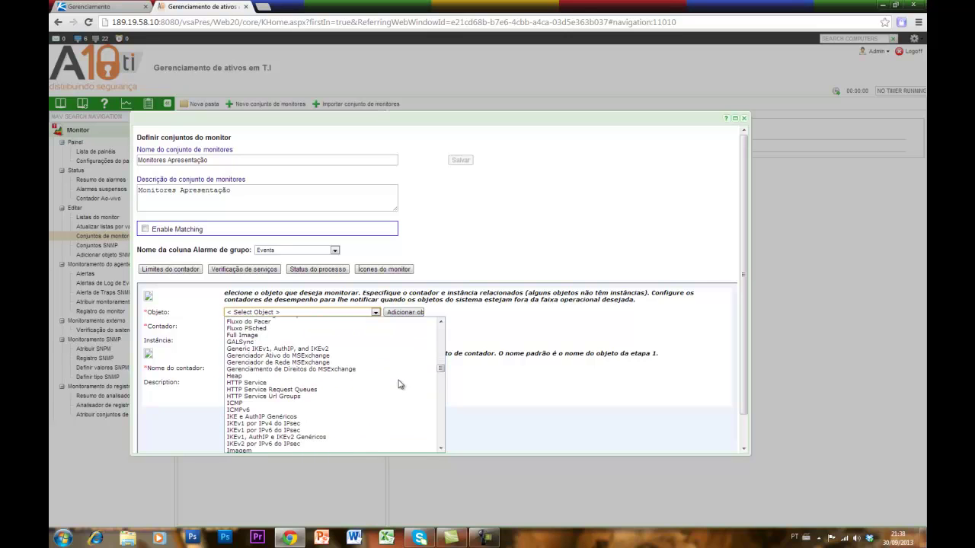
pyautogui.scroll(-10, 401, 385)
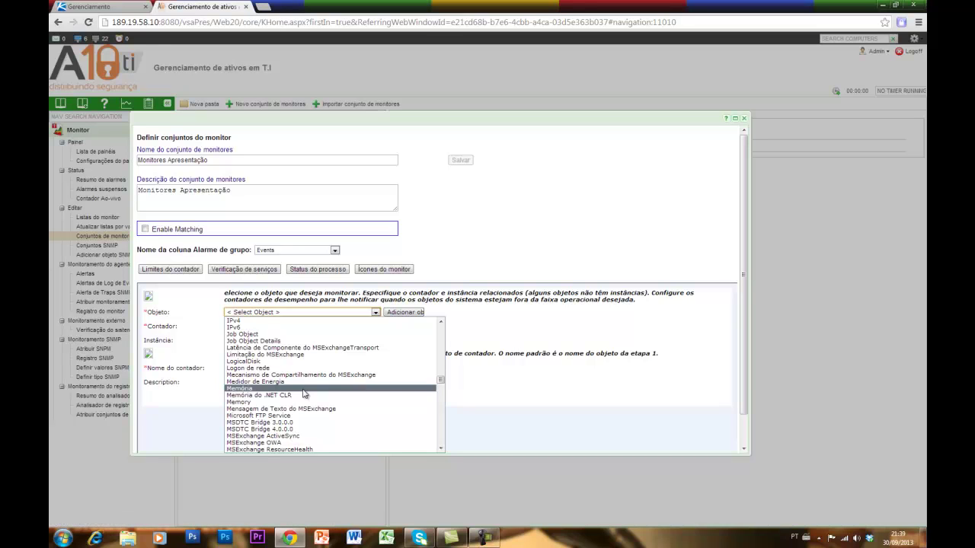
pyautogui.click(303, 389)
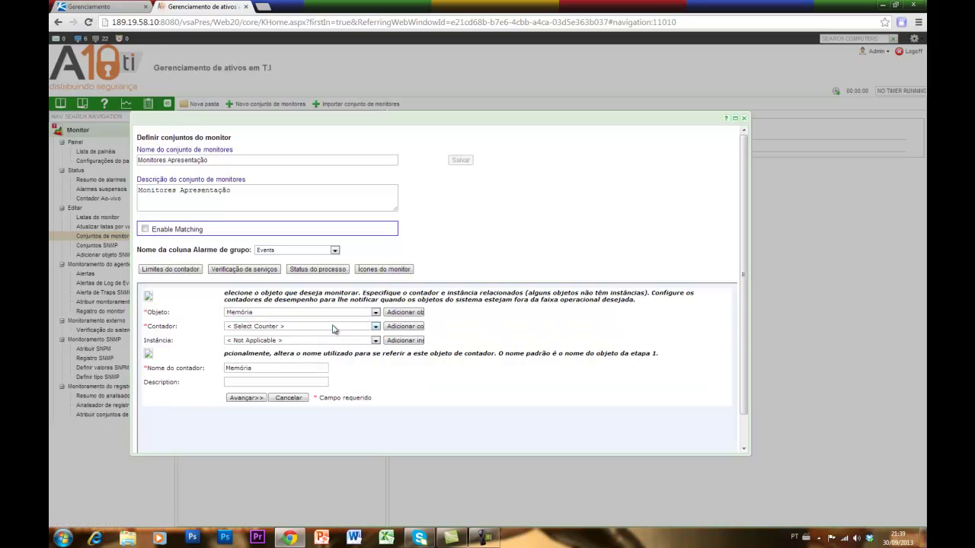
# Step: Choose KBytes disponíveis as the memory counter and leave its instance as Not Applicable
pyautogui.click(375, 326)
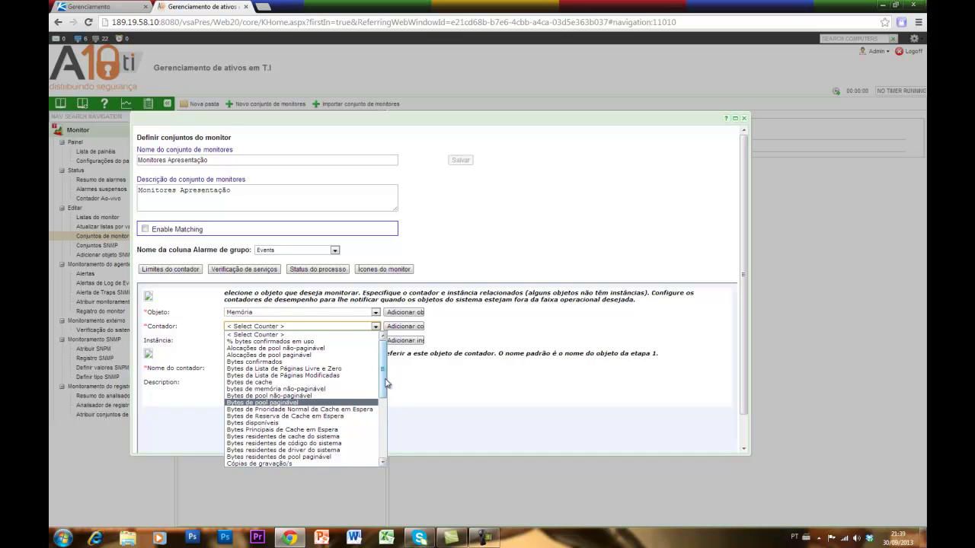
pyautogui.moveTo(383, 381); pyautogui.dragTo(379, 450)
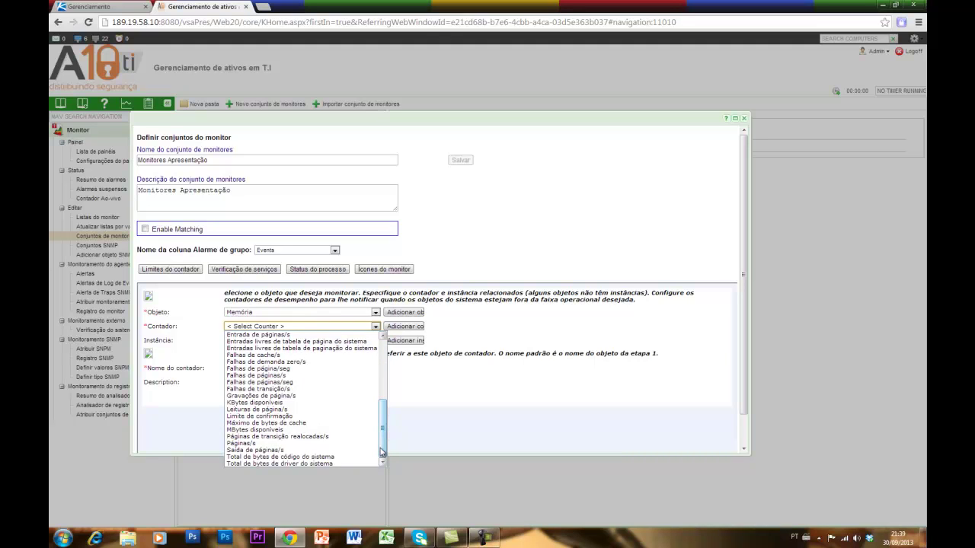
pyautogui.click(335, 403)
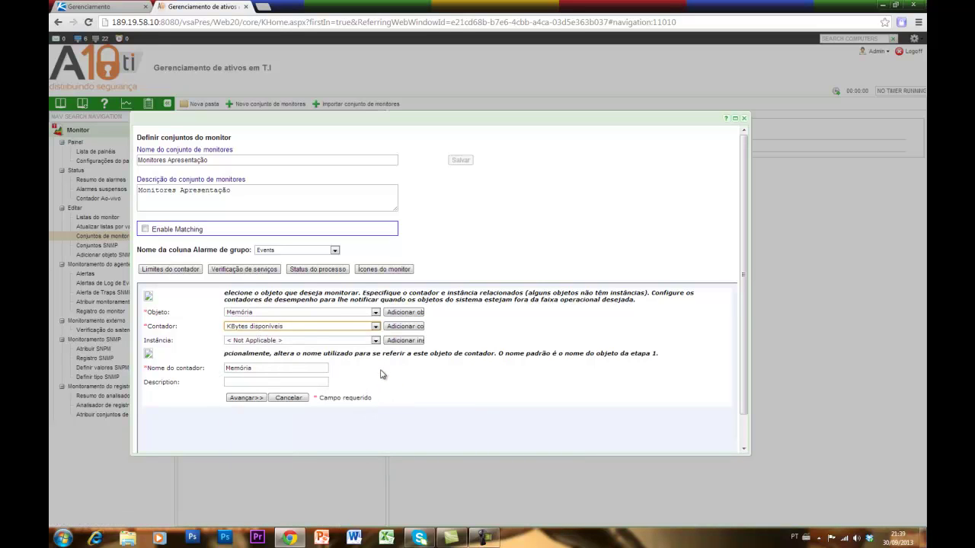
pyautogui.moveTo(144, 341); pyautogui.dragTo(155, 344)
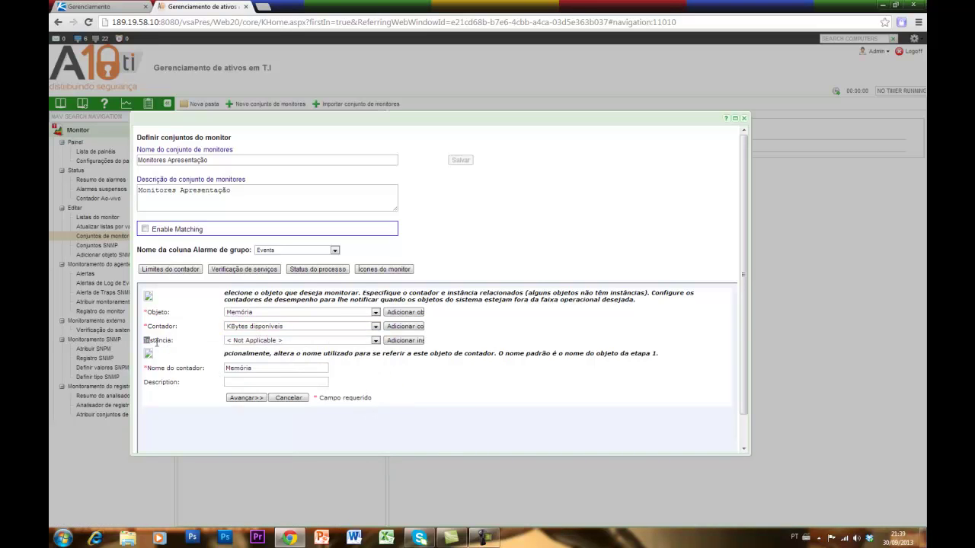
pyautogui.click(348, 377)
pyautogui.click(375, 340)
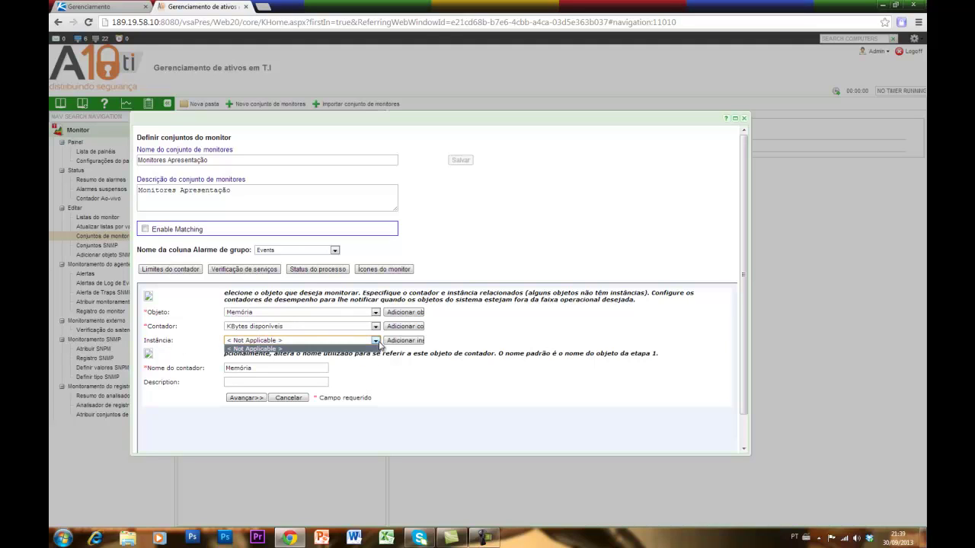
pyautogui.click(421, 374)
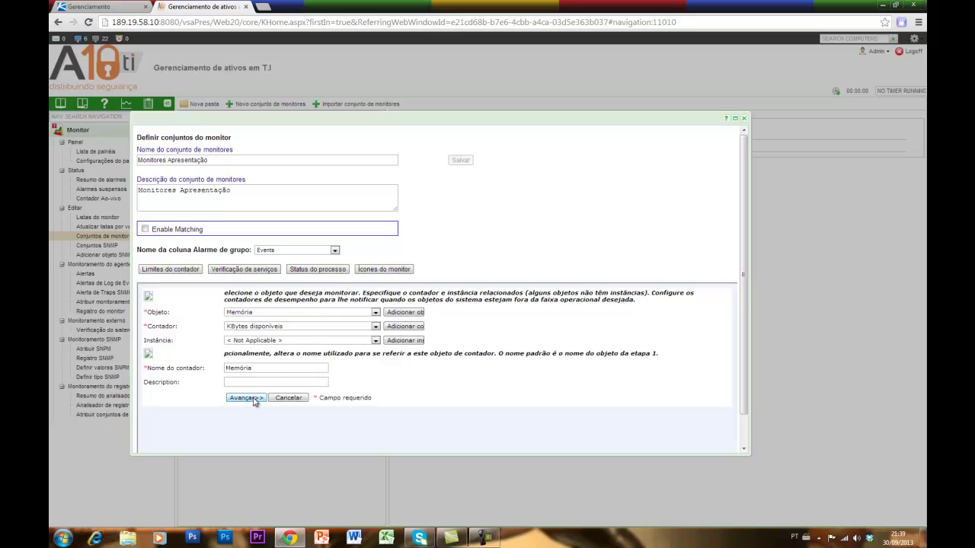
# Step: Name the counter "Memória Apresentação" and continue to the collection and alarm threshold settings
pyautogui.click(271, 370)
pyautogui.write('Apresen')
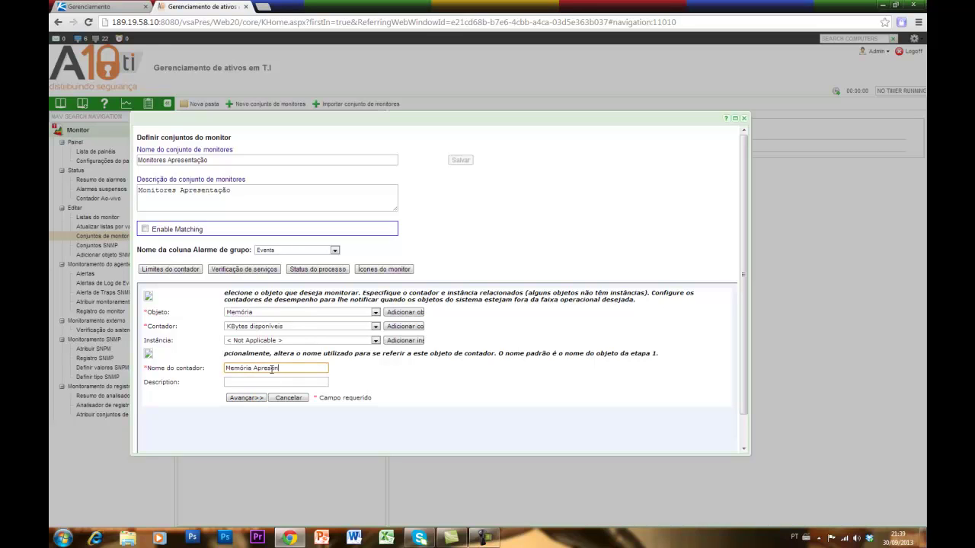
pyautogui.write('tação')
pyautogui.click(251, 399)
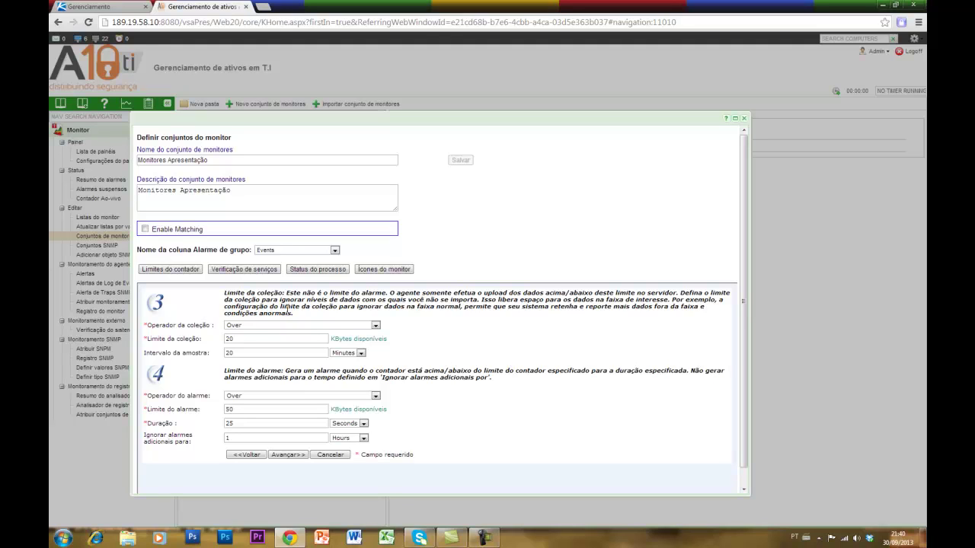
# Step: Set the collection threshold to -1 with a sample interval of 1 minute
pyautogui.doubleClick(256, 338)
pyautogui.moveTo(230, 338); pyautogui.dragTo(219, 337)
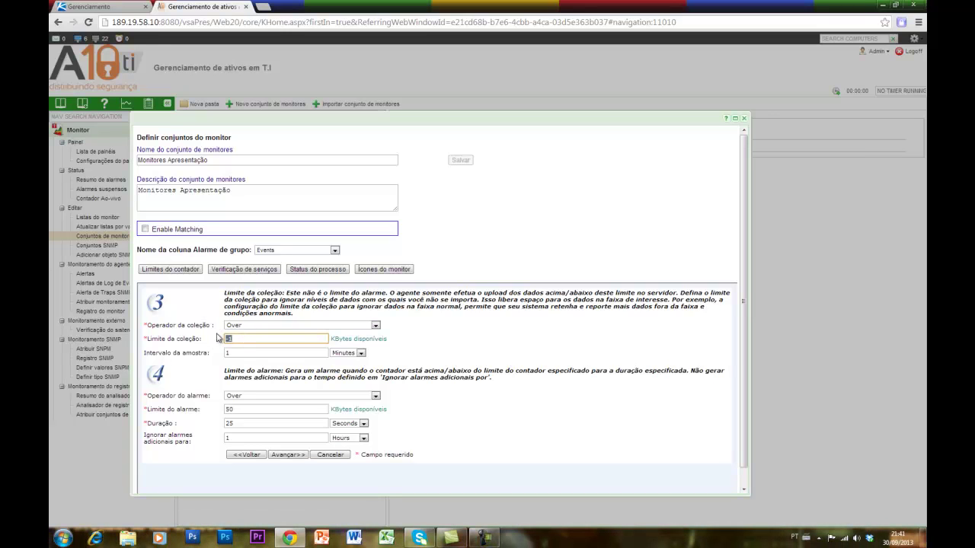
pyautogui.click(446, 342)
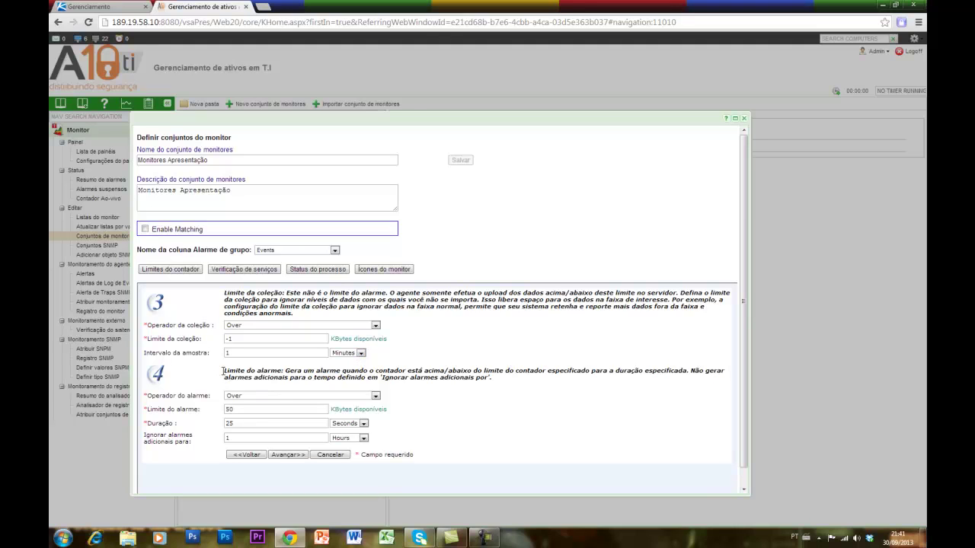
# Step: Set the alarm operator to Under and the alarm threshold to 1024 available KBytes
pyautogui.moveTo(224, 370); pyautogui.dragTo(253, 373)
pyautogui.click(434, 394)
pyautogui.click(247, 396)
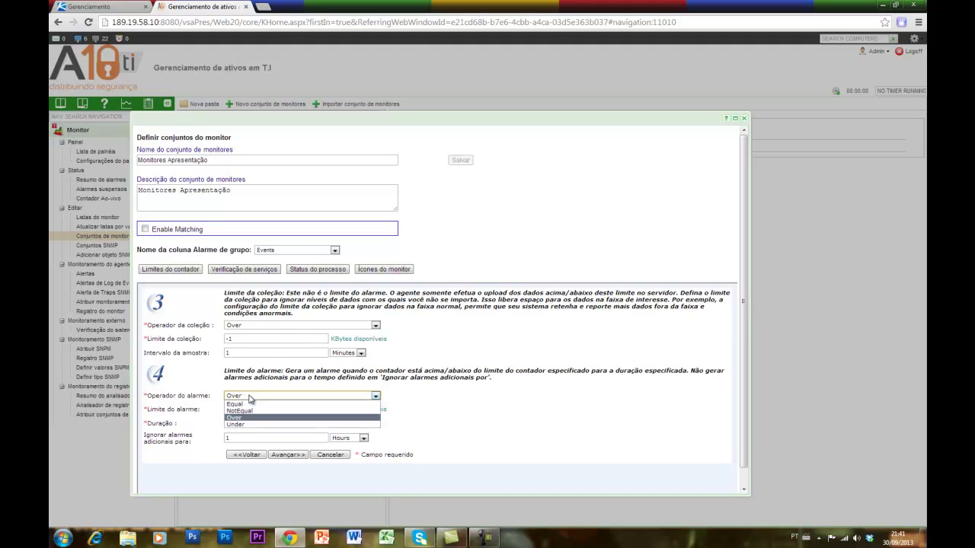
pyautogui.click(250, 425)
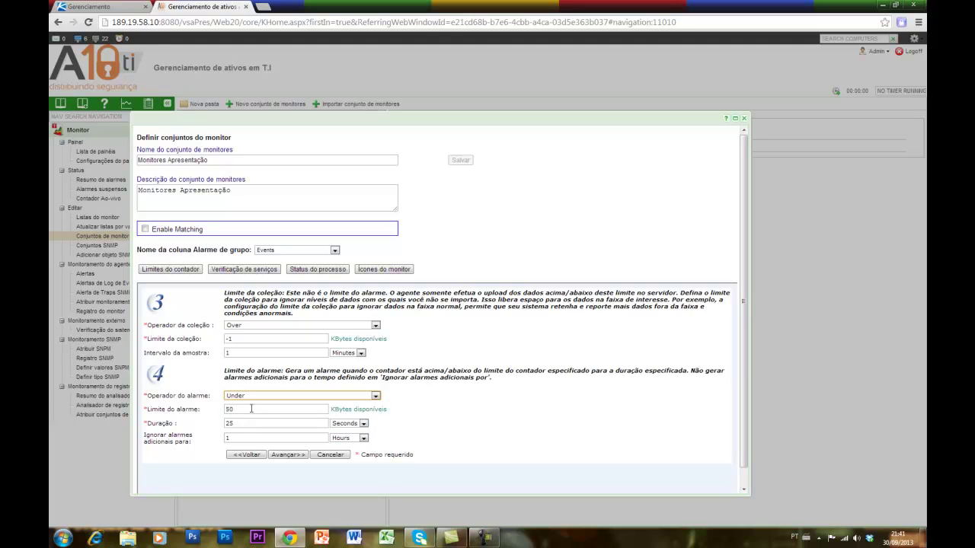
pyautogui.press('Tab')
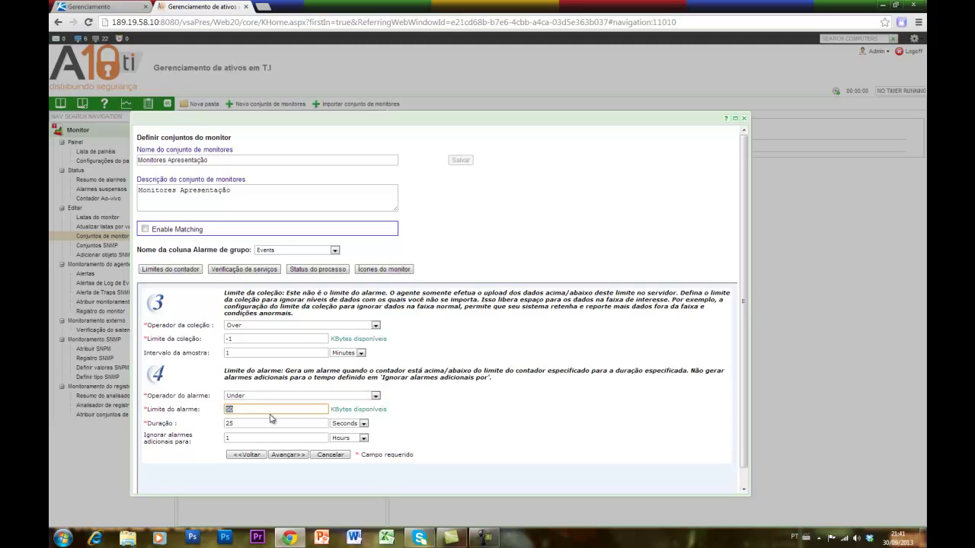
pyautogui.write('1024')
# Step: Change the time unit for ignoring additional alarms to Minutes
pyautogui.click(263, 423)
pyautogui.moveTo(253, 423); pyautogui.dragTo(223, 423)
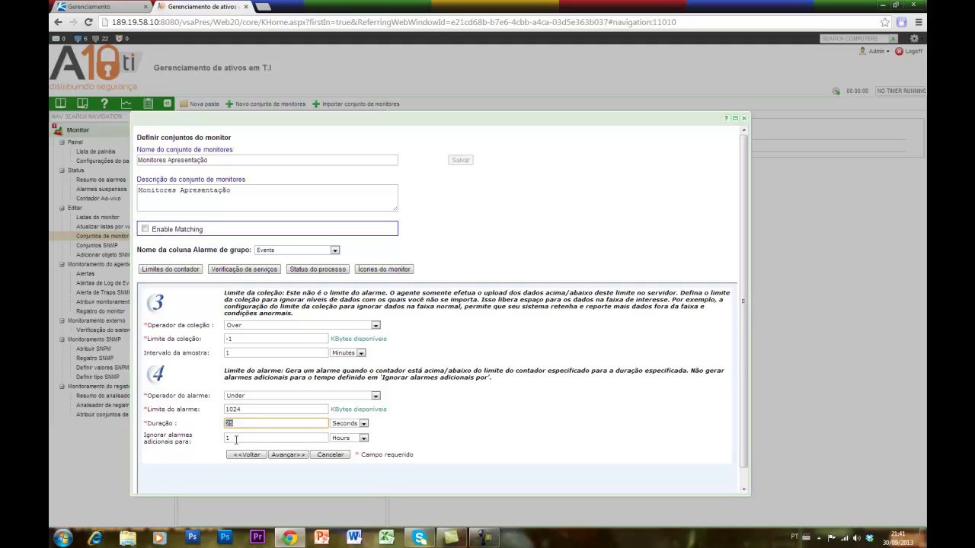
pyautogui.click(236, 439)
pyautogui.doubleClick(237, 438)
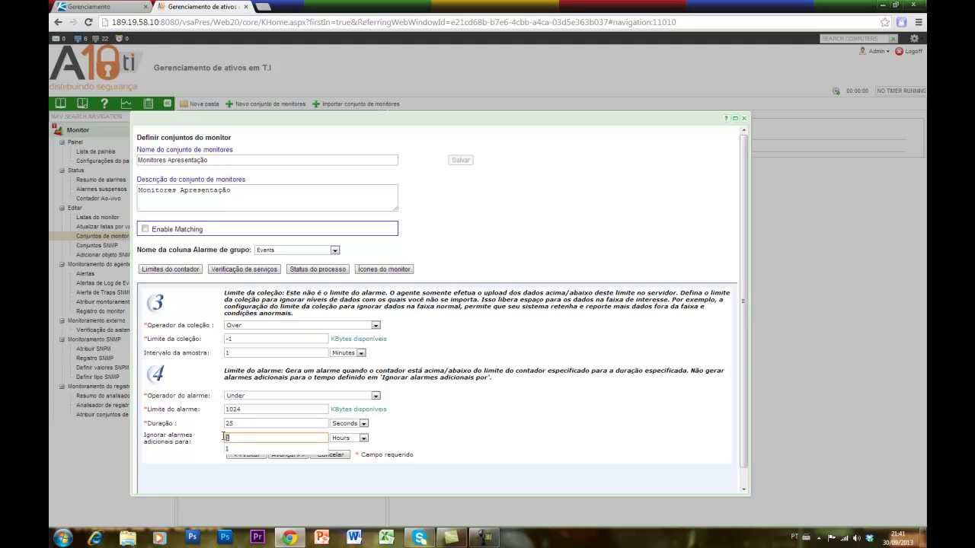
pyautogui.click(427, 438)
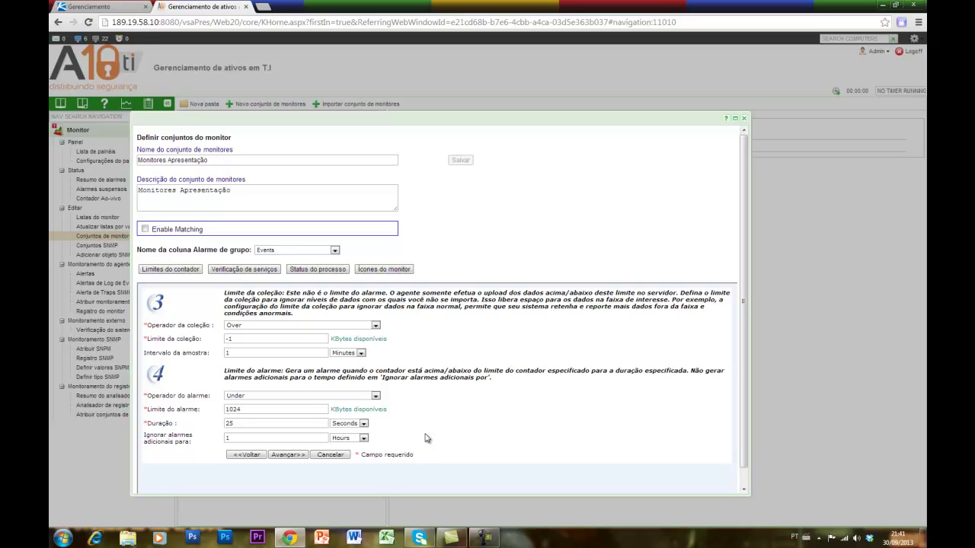
pyautogui.click(236, 438)
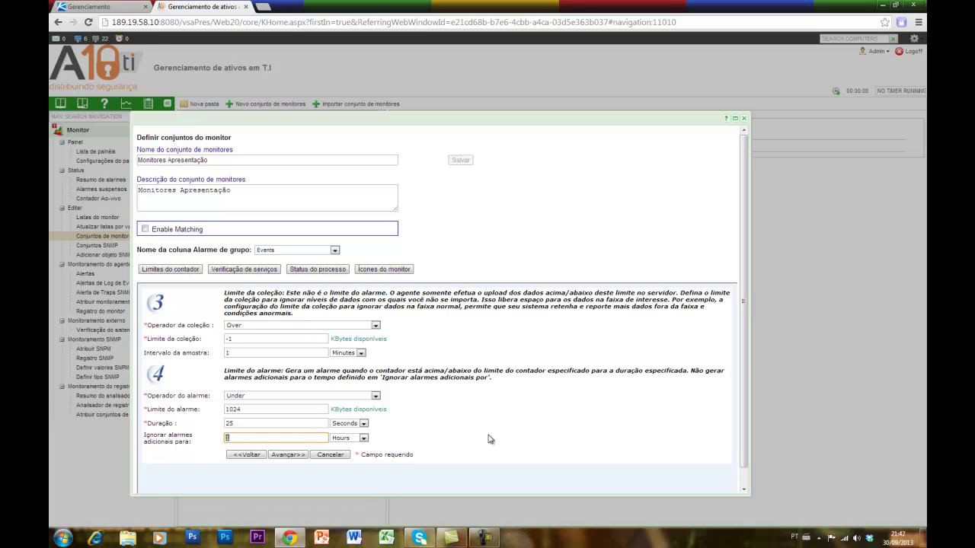
pyautogui.click(364, 439)
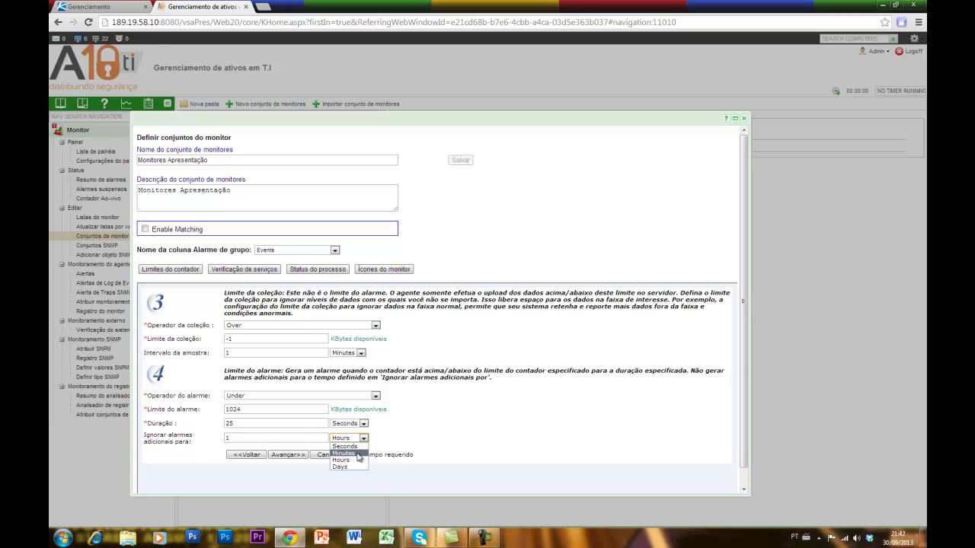
pyautogui.click(355, 454)
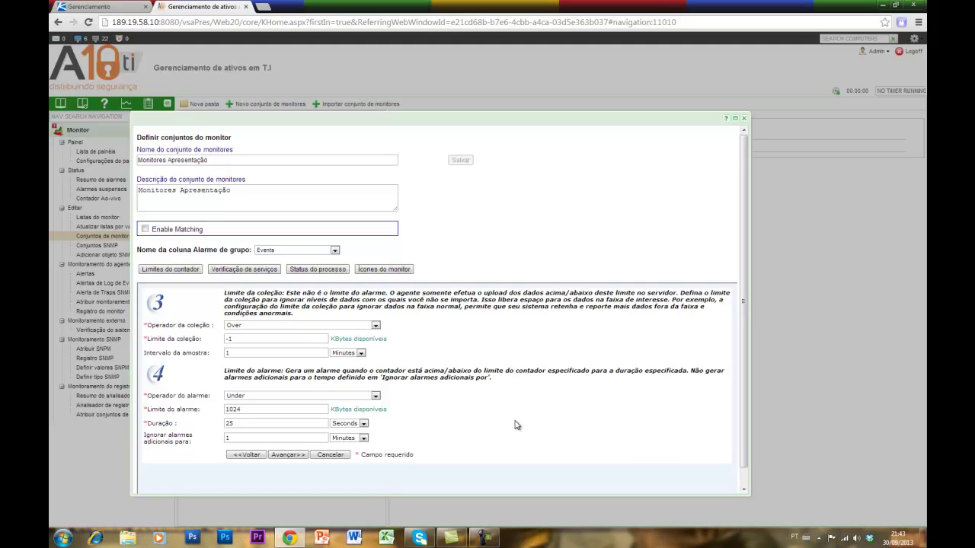
# Step: Set the period for ignoring additional alarms to use Hours and continue to the warning and trending settings
pyautogui.click(364, 439)
pyautogui.click(341, 460)
pyautogui.click(288, 455)
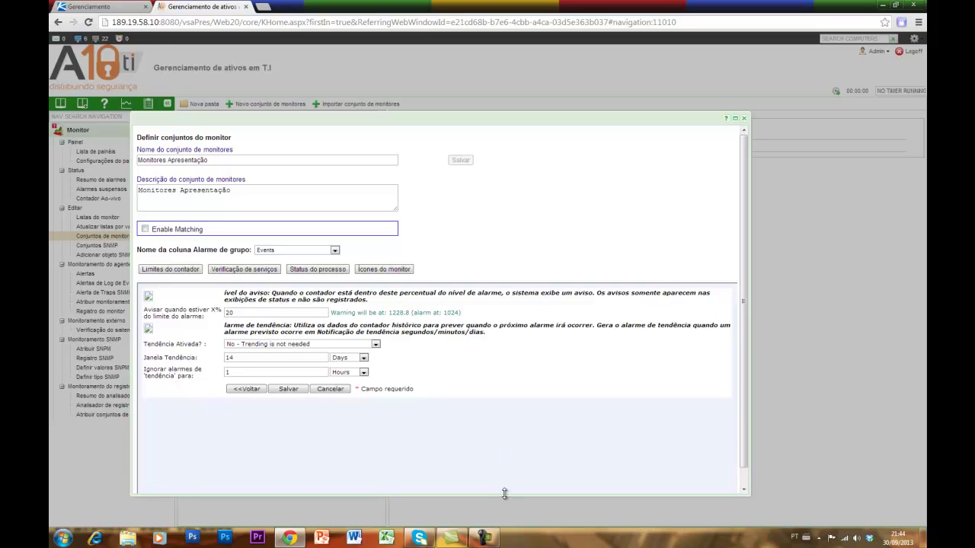
# Step: Enlarge and reposition the definition window, and save the counter threshold with the default warning and trending settings
pyautogui.moveTo(504, 493); pyautogui.dragTo(507, 524)
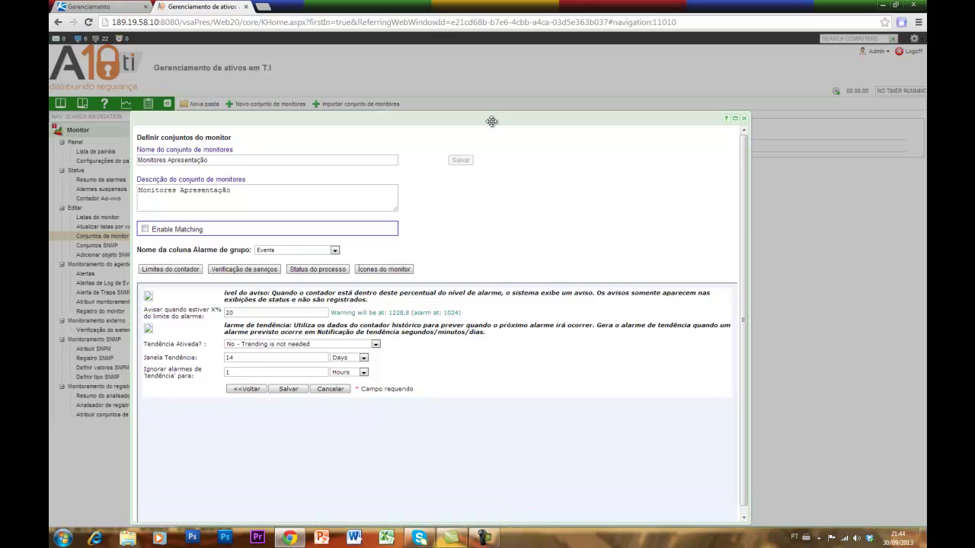
pyautogui.moveTo(492, 122); pyautogui.dragTo(489, 80)
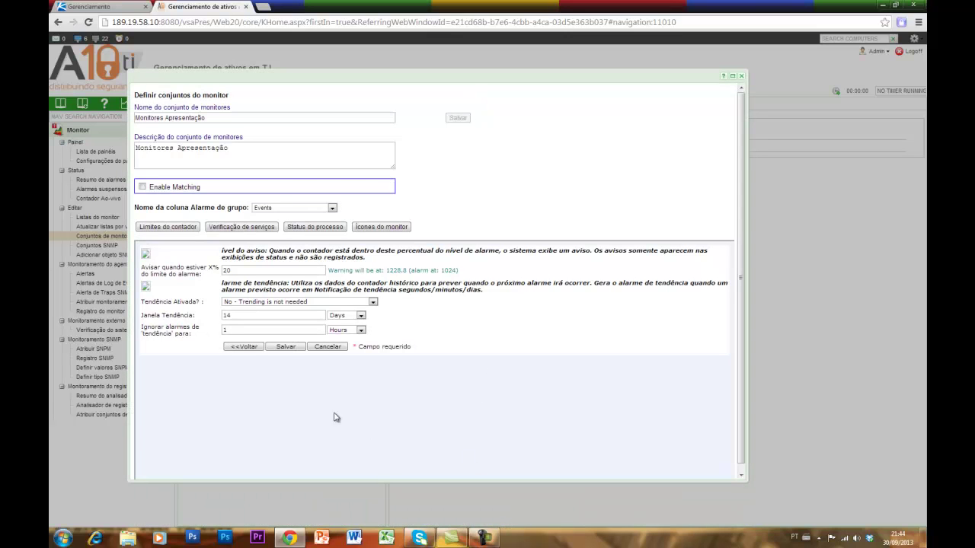
pyautogui.click(281, 350)
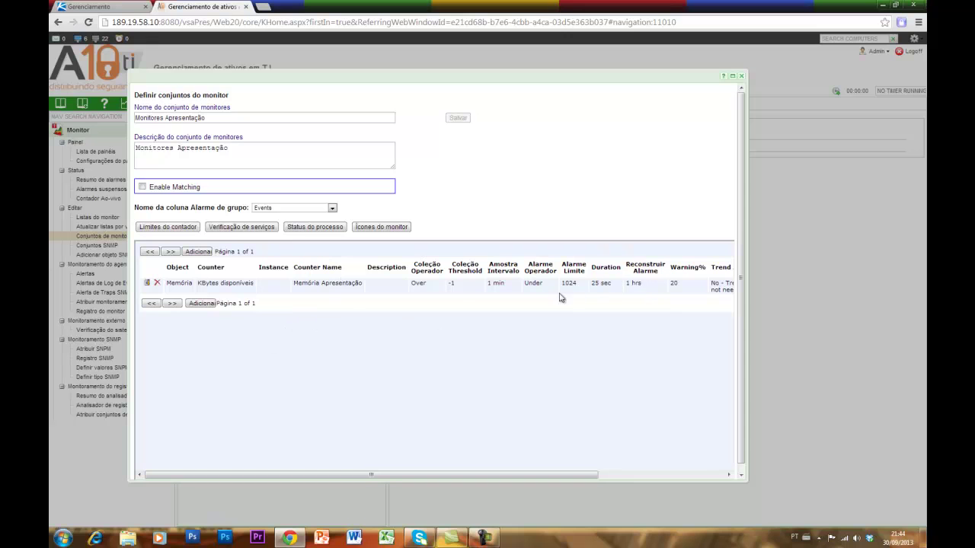
# Step: Close the definition window and open Monitores Apresentação from the refreshed list of monitor sets
pyautogui.click(741, 77)
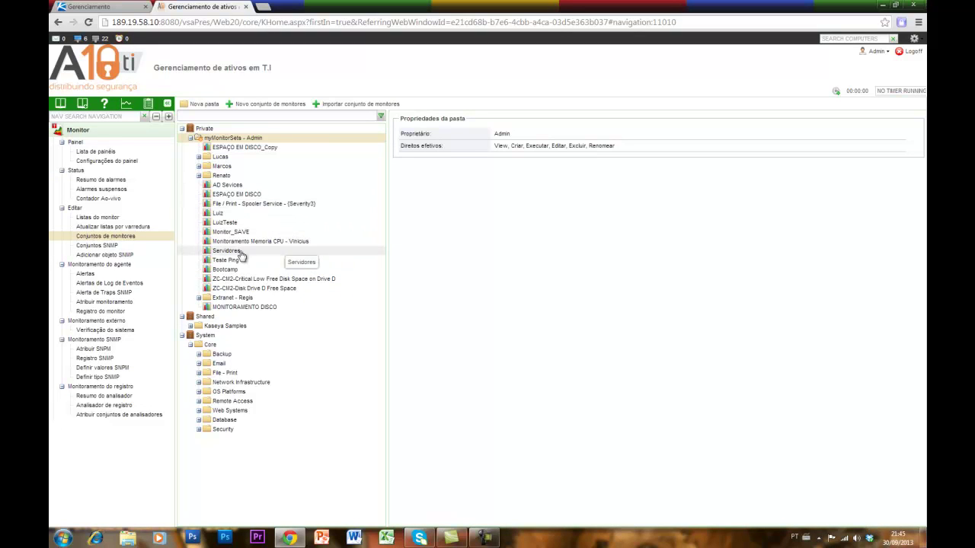
pyautogui.click(121, 239)
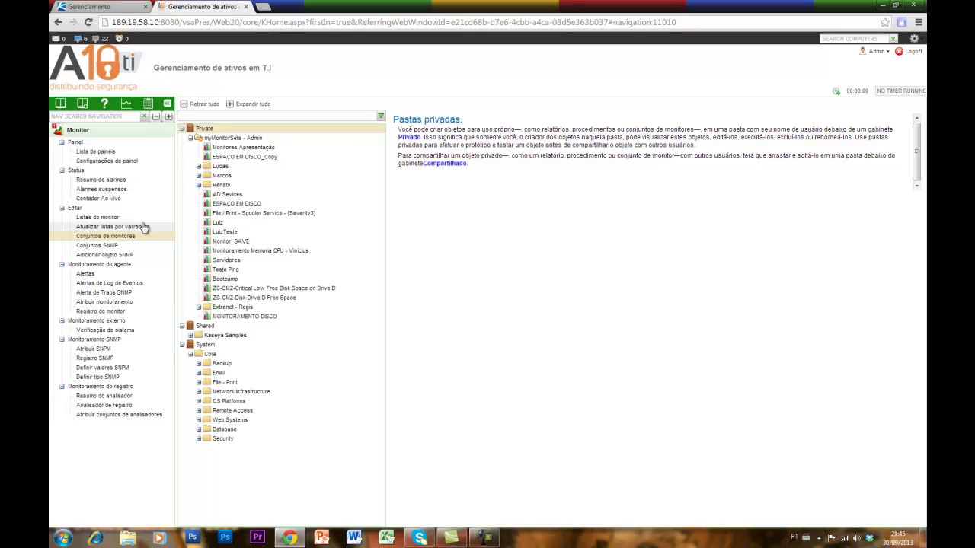
pyautogui.click(259, 148)
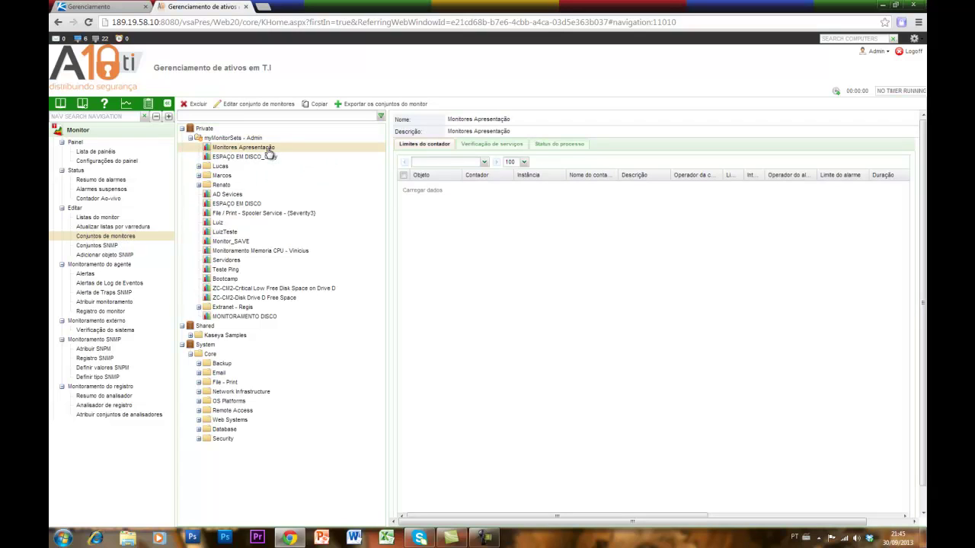
# Step: Go to the agent monitoring assignment page and select the machine a10-exch.root.a10ti
pyautogui.click(126, 302)
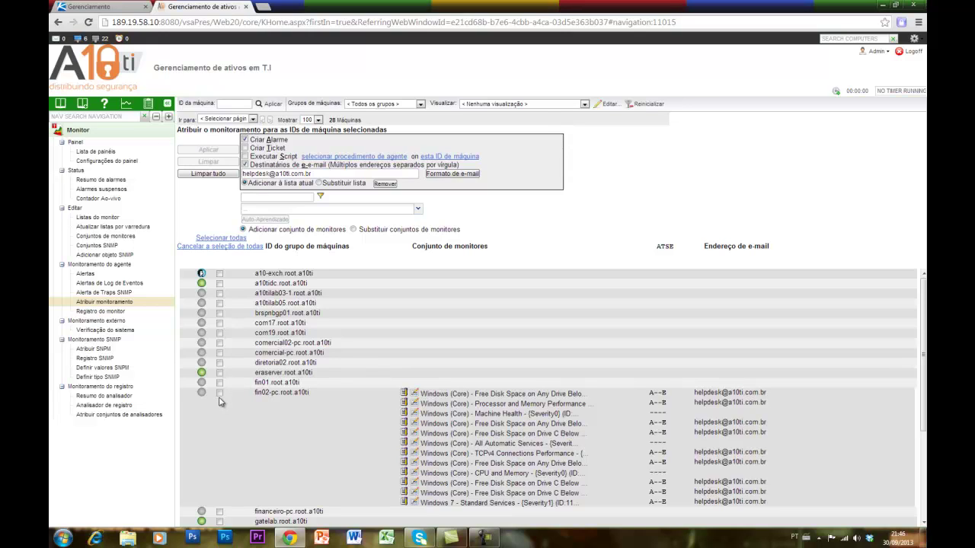
pyautogui.scroll(-3, 556, 412)
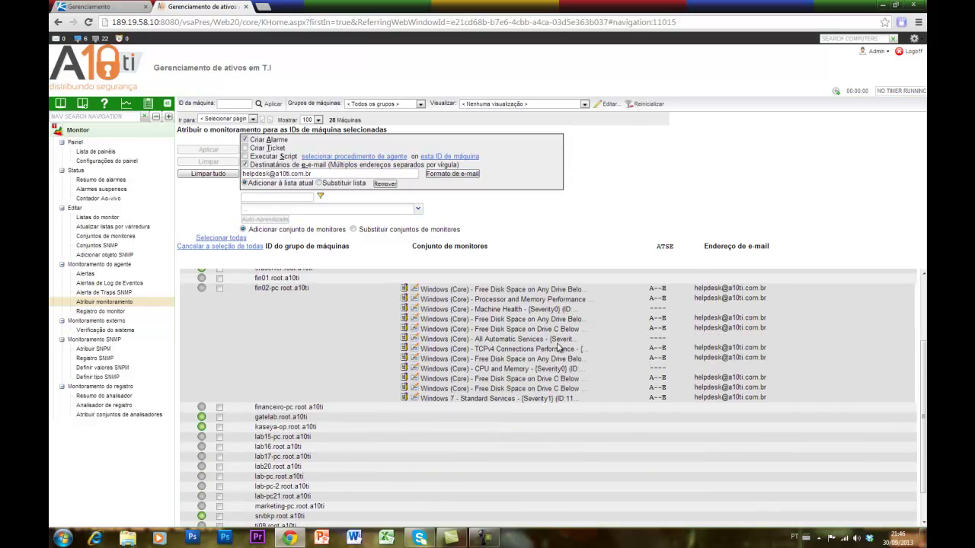
pyautogui.scroll(-1, 557, 347)
pyautogui.scroll(4, 557, 347)
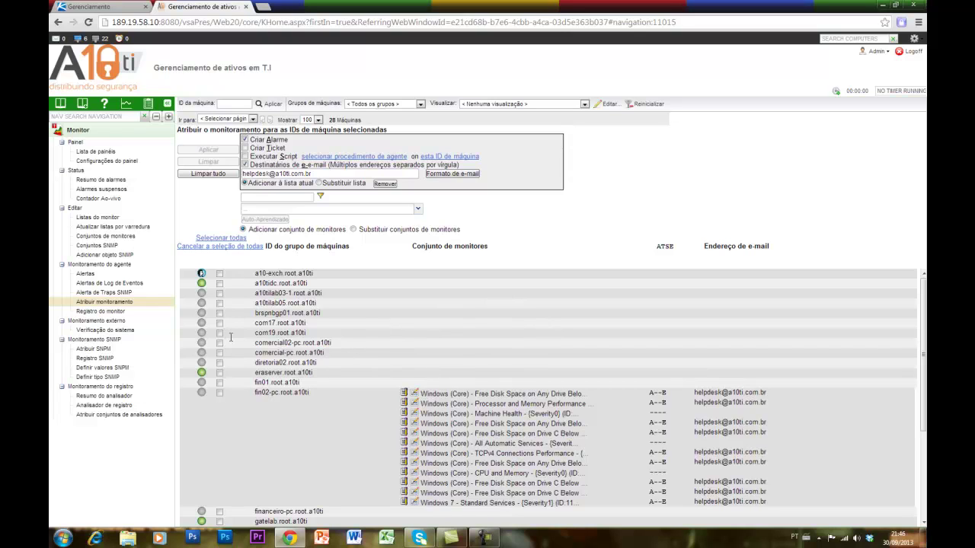
pyautogui.click(221, 274)
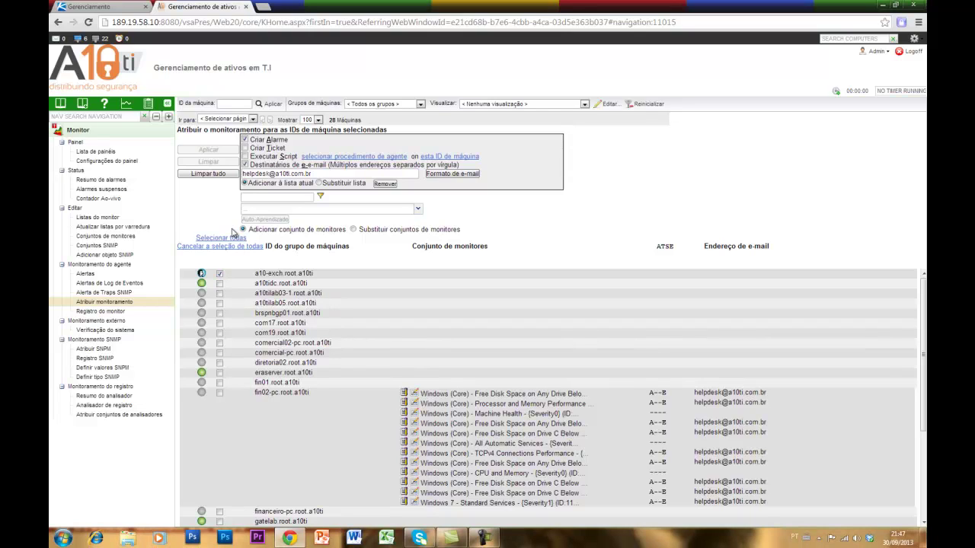
pyautogui.moveTo(295, 144); pyautogui.dragTo(252, 141)
pyautogui.click(304, 142)
pyautogui.moveTo(286, 148); pyautogui.dragTo(250, 148)
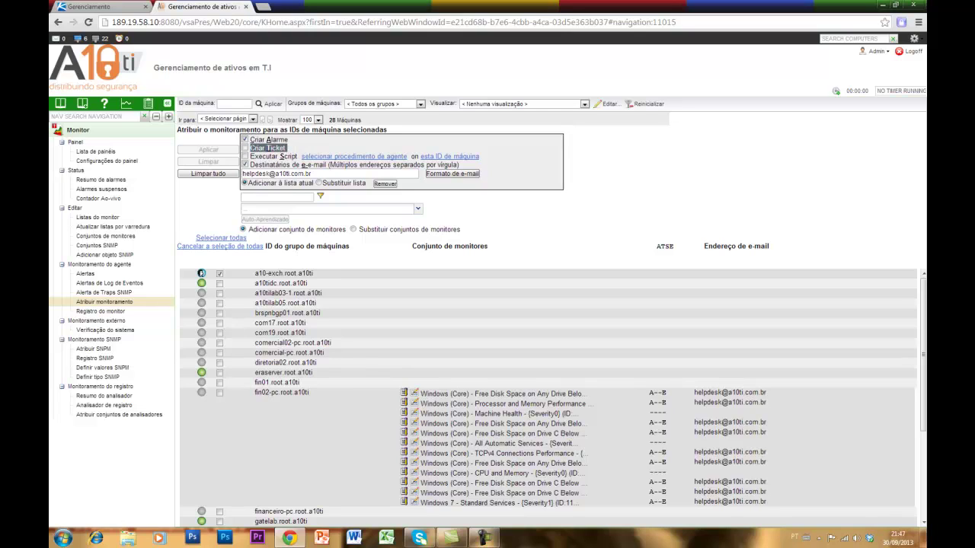
pyautogui.click(297, 151)
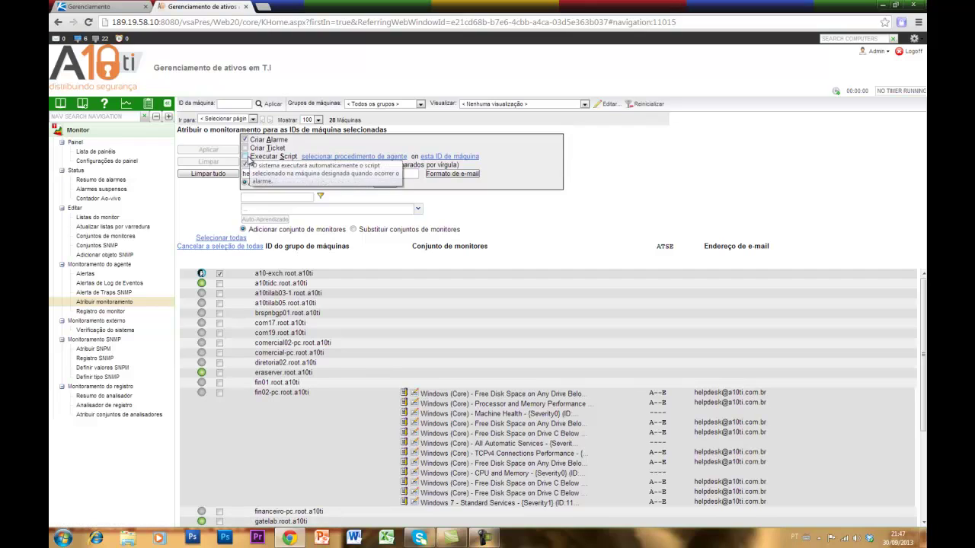
# Step: Enable Executar Script for the alarm and open the agent procedure picker in an enlarged, repositioned window
pyautogui.click(245, 157)
pyautogui.click(326, 157)
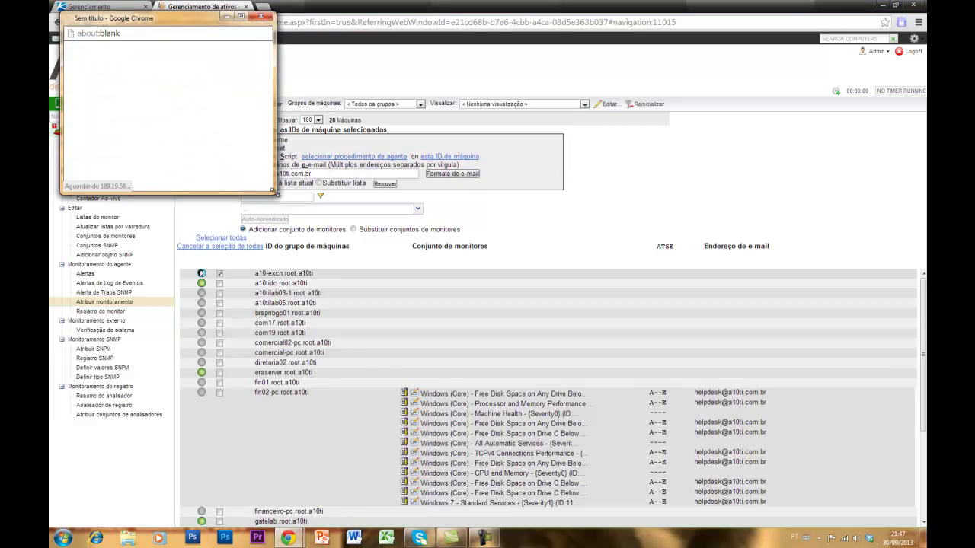
pyautogui.moveTo(275, 194); pyautogui.dragTo(623, 419)
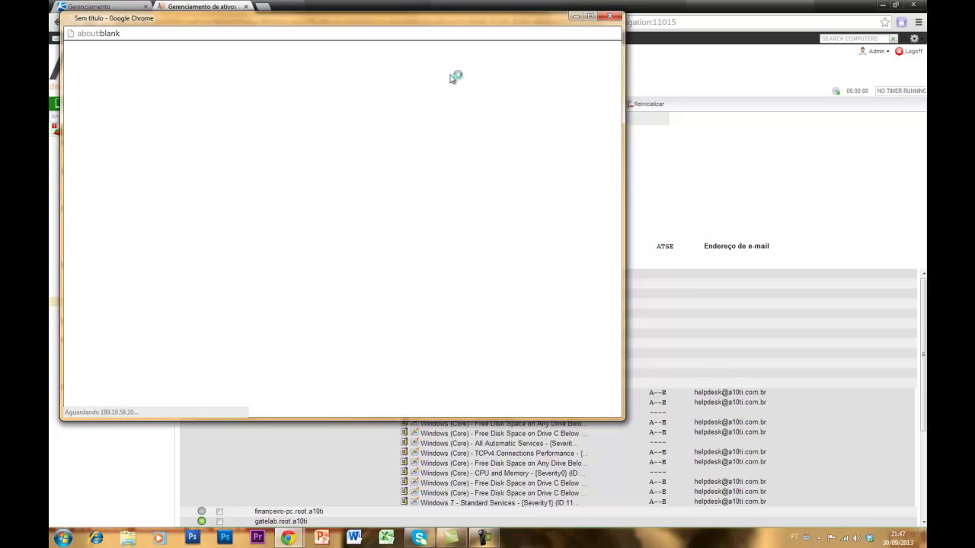
pyautogui.moveTo(439, 20); pyautogui.dragTo(555, 99)
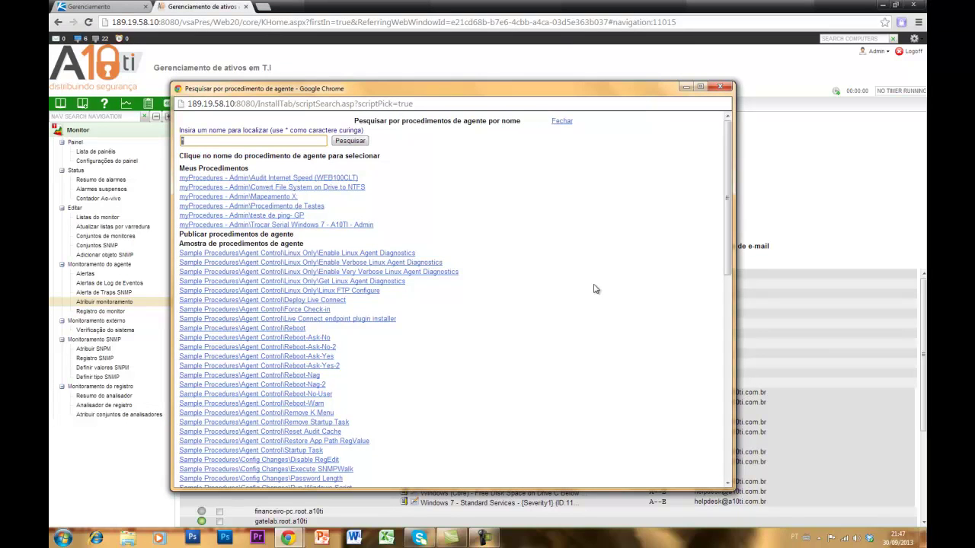
# Step: Choose the sample procedure Windows Disk Cleanup (wdc) under Disk Mgmt\Clean as the alarm's script, keeping the existing e-mail recipient
pyautogui.scroll(-3, 544, 315)
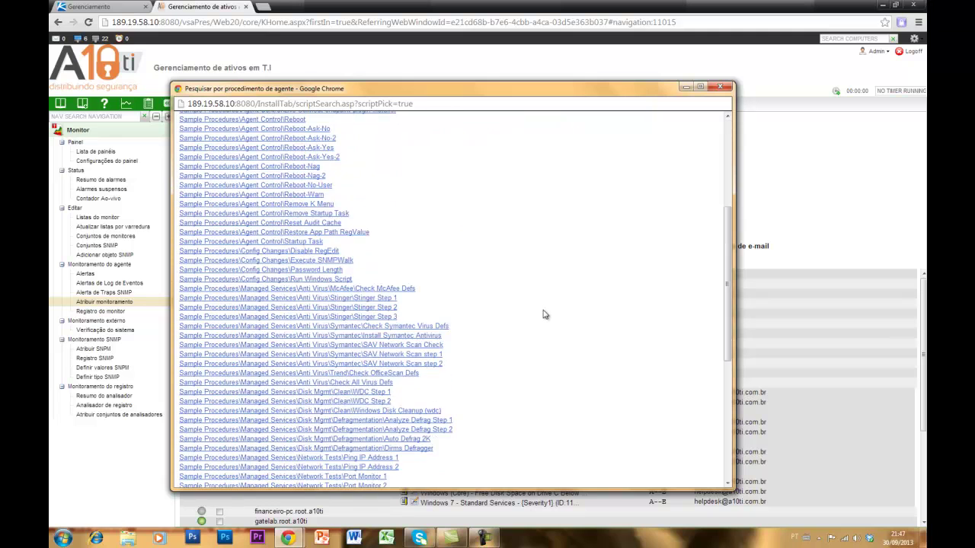
pyautogui.scroll(-3, 544, 314)
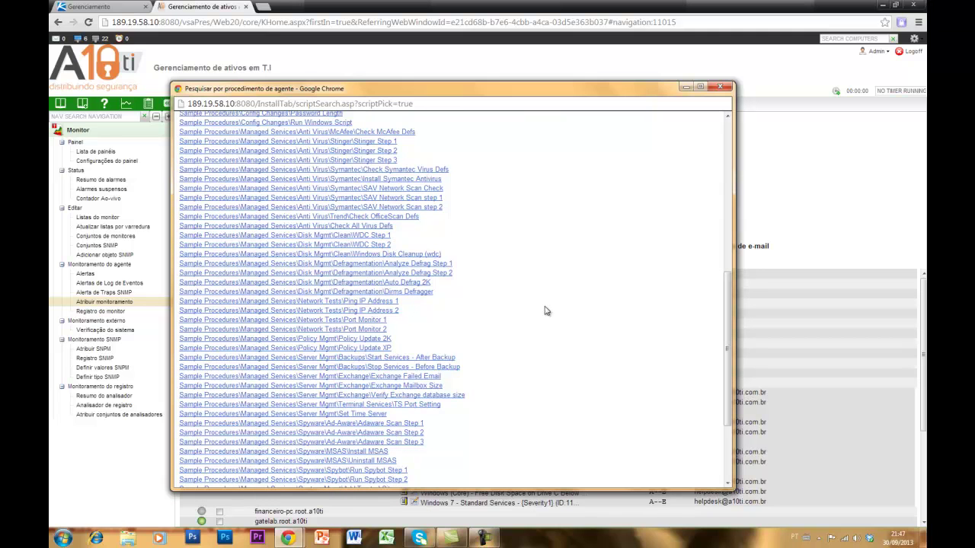
pyautogui.click(423, 254)
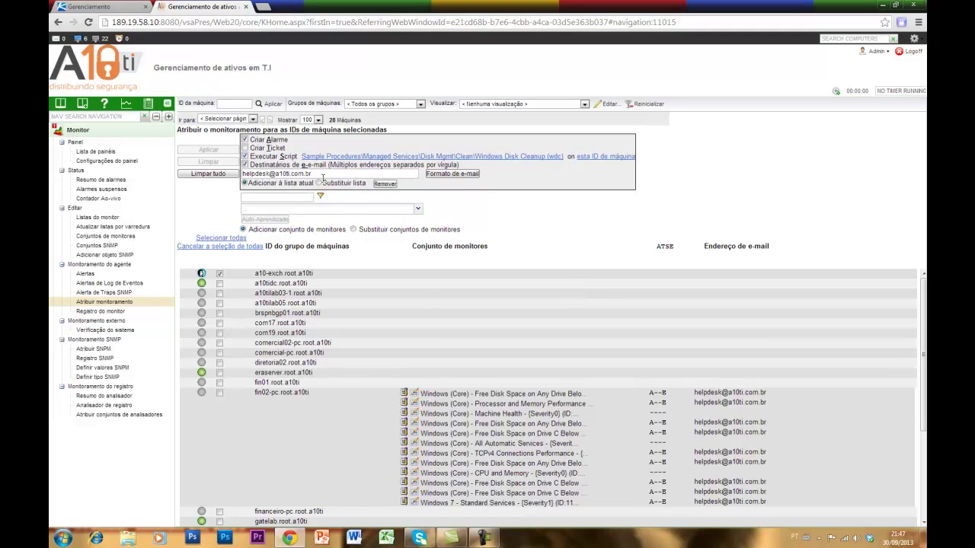
pyautogui.moveTo(312, 173); pyautogui.dragTo(240, 175)
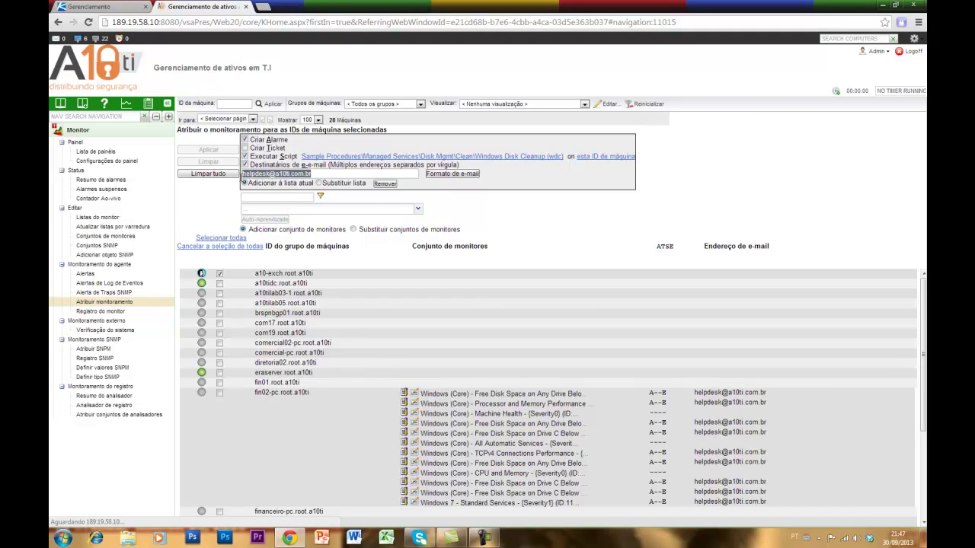
pyautogui.click(495, 209)
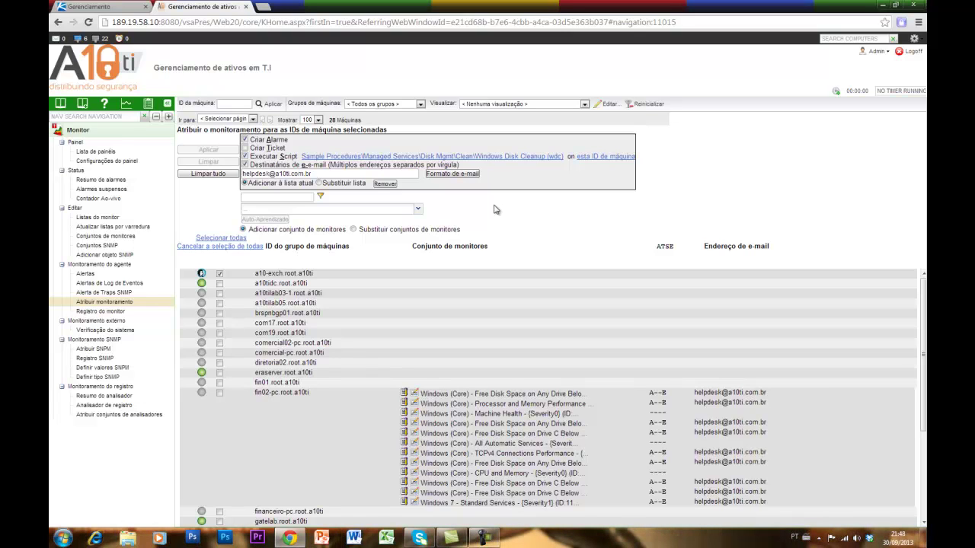
# Step: Select the monitor set Monitores Apresentação and apply it to the selected machine, confirming the assignment
pyautogui.click(417, 209)
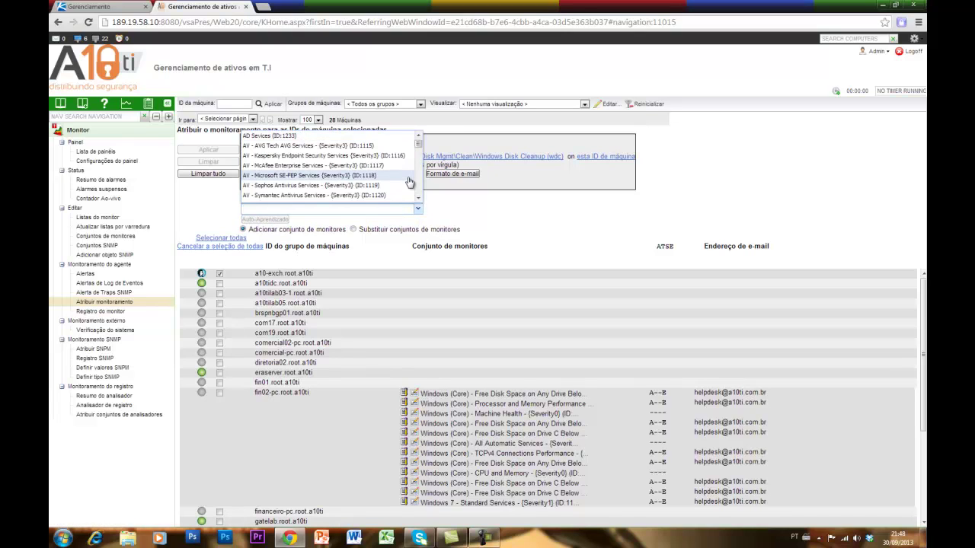
pyautogui.scroll(-6, 409, 181)
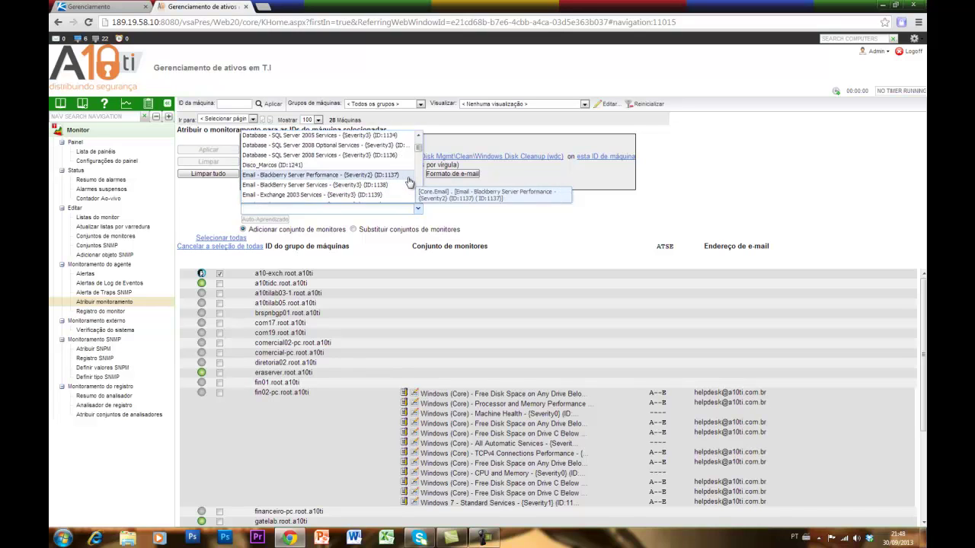
pyautogui.scroll(-5, 409, 181)
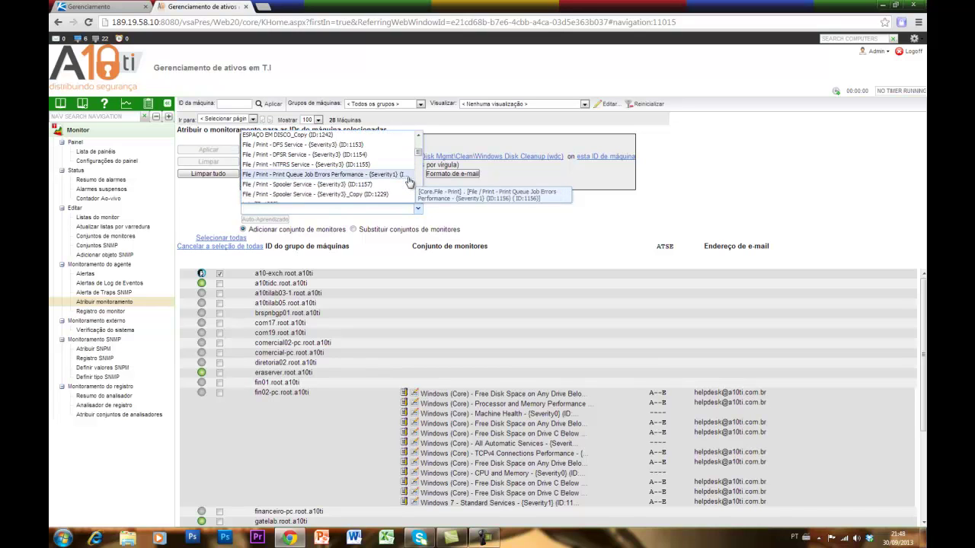
pyautogui.scroll(3, 409, 181)
pyautogui.scroll(-4, 409, 182)
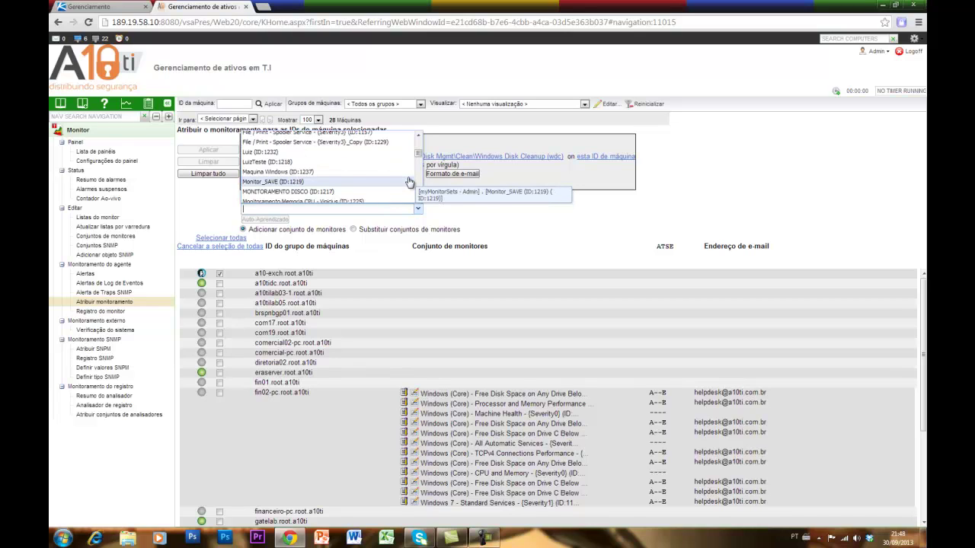
pyautogui.scroll(-3, 409, 181)
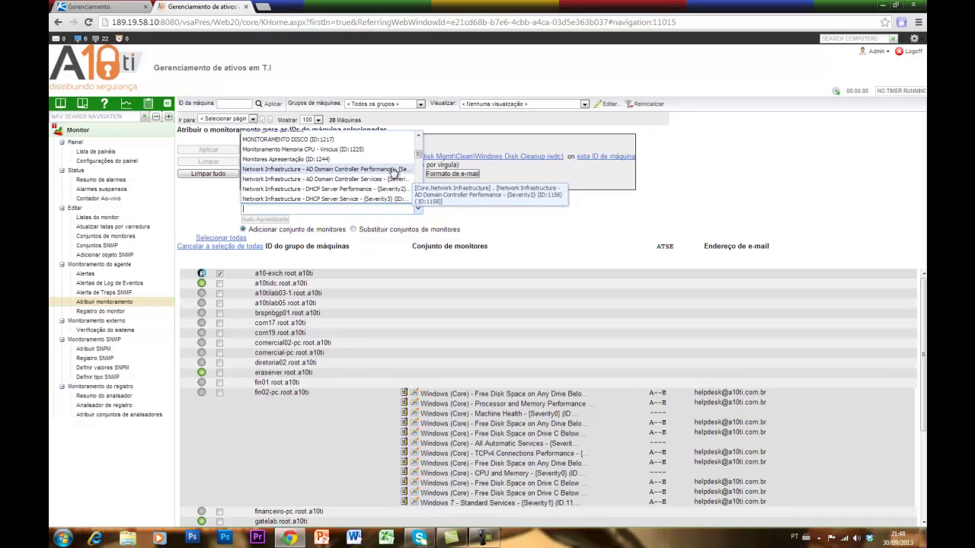
pyautogui.click(348, 160)
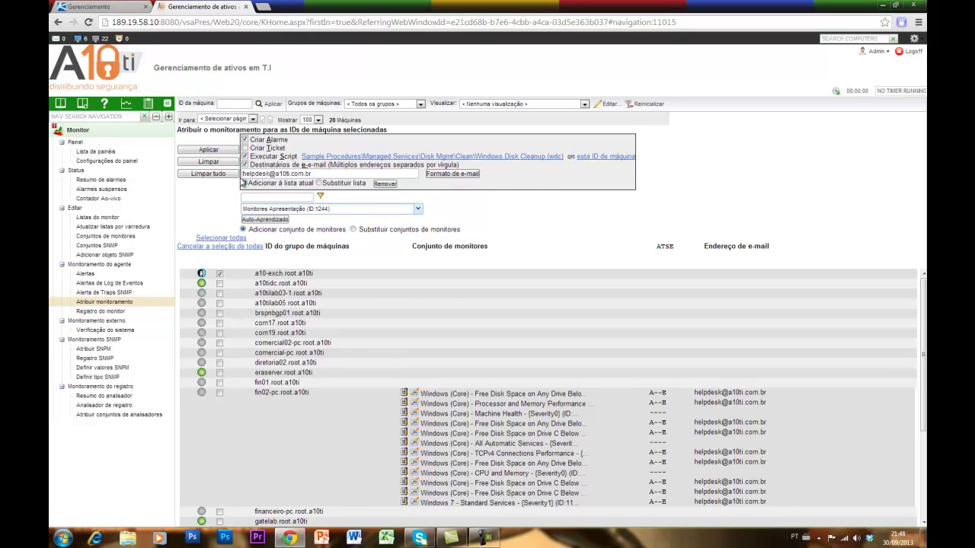
pyautogui.click(217, 152)
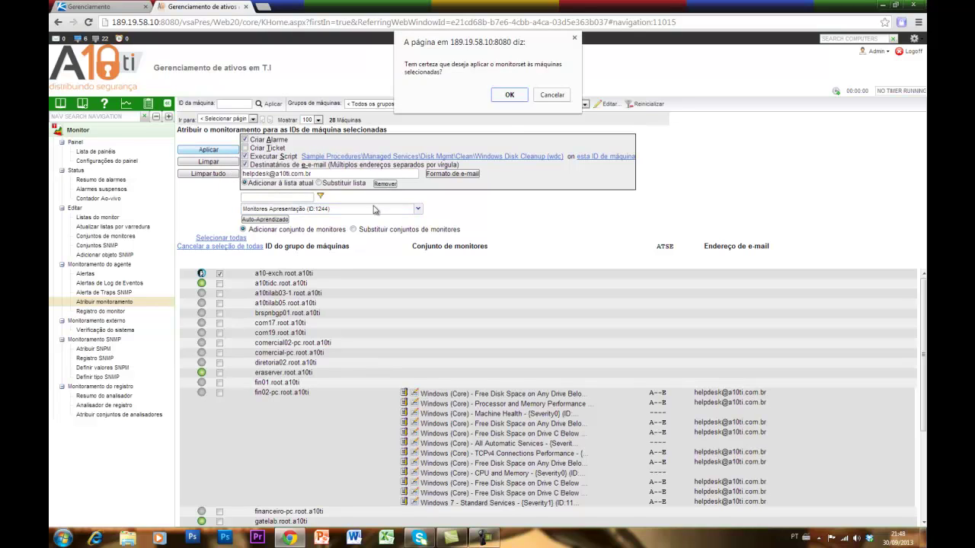
pyautogui.click(518, 97)
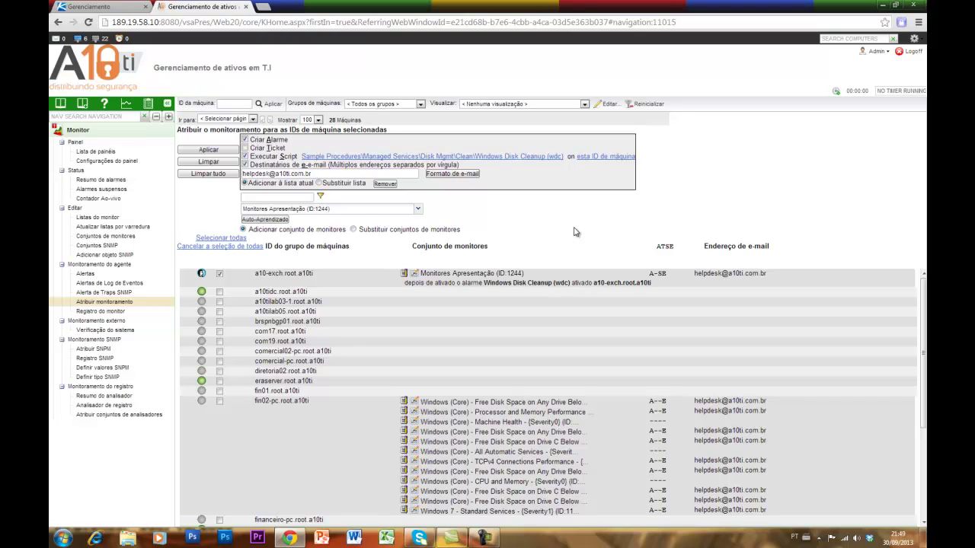
# Step: Open the live counter Memória Apresentação for the machine a10-exch.root.a10ti and reposition its window
pyautogui.click(113, 200)
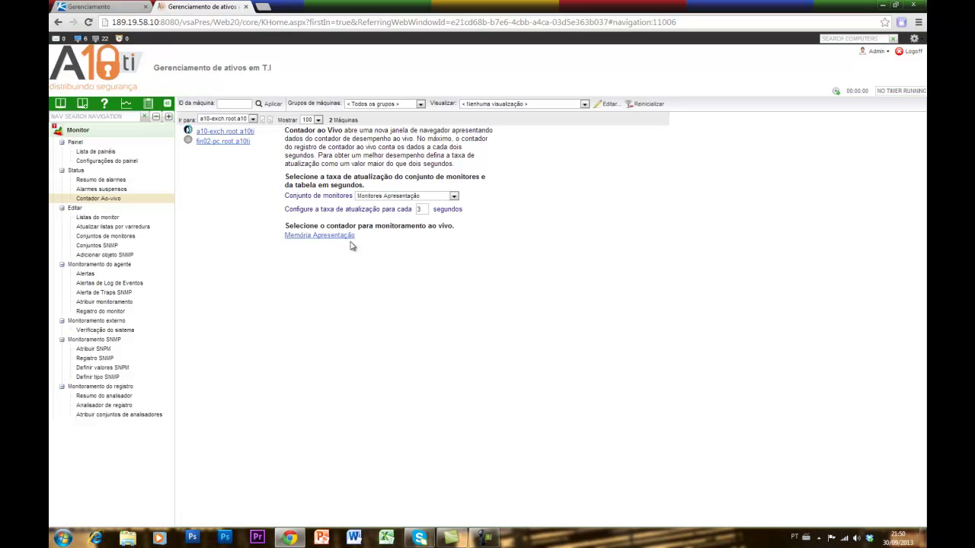
pyautogui.click(257, 134)
pyautogui.click(328, 237)
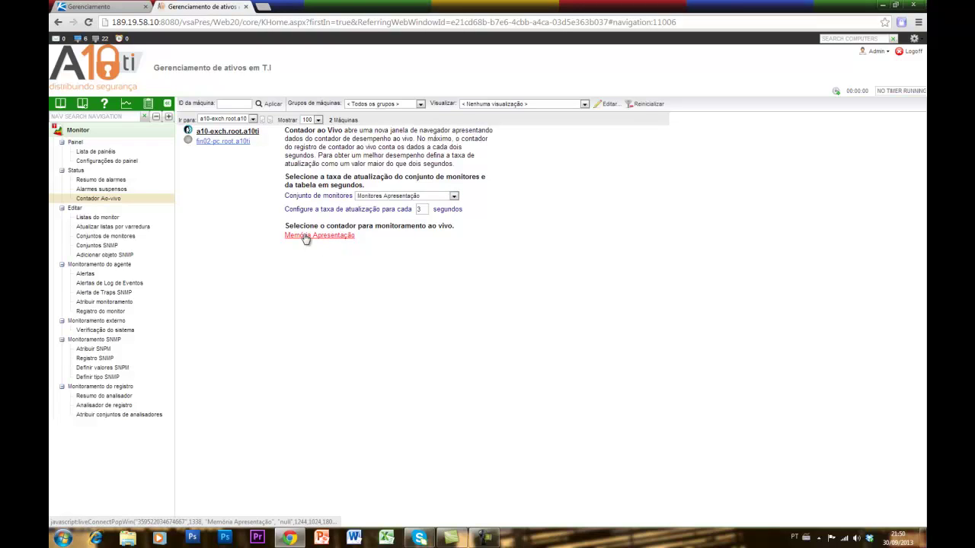
pyautogui.click(316, 237)
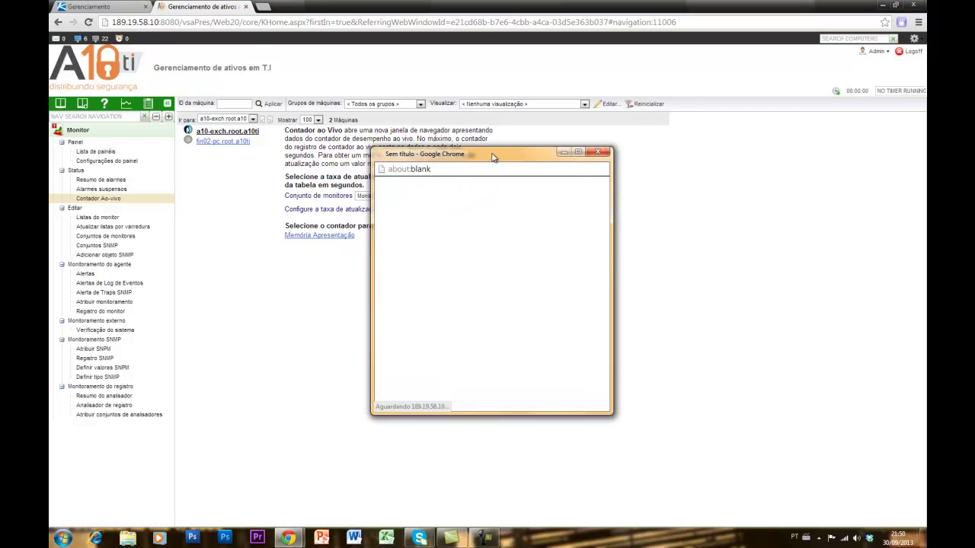
pyautogui.moveTo(494, 157); pyautogui.dragTo(600, 132)
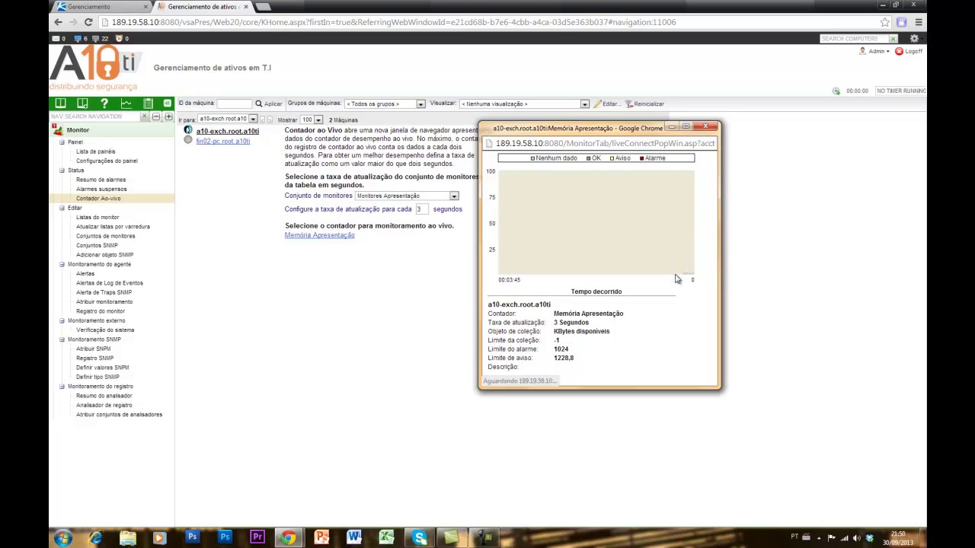
# Step: Examine the alarm limit and live graph of the memory counter, and close the counter window
pyautogui.doubleClick(562, 348)
pyautogui.click(647, 329)
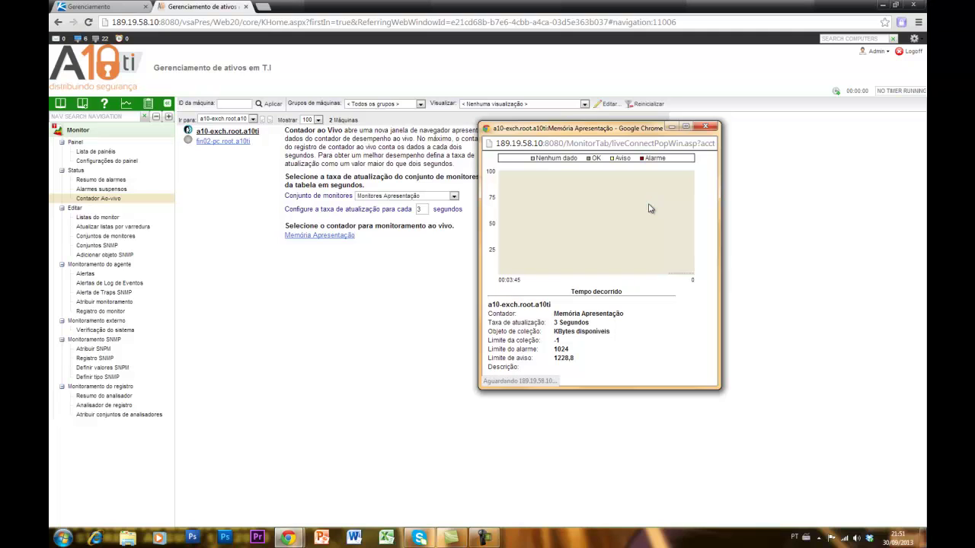
pyautogui.click(707, 129)
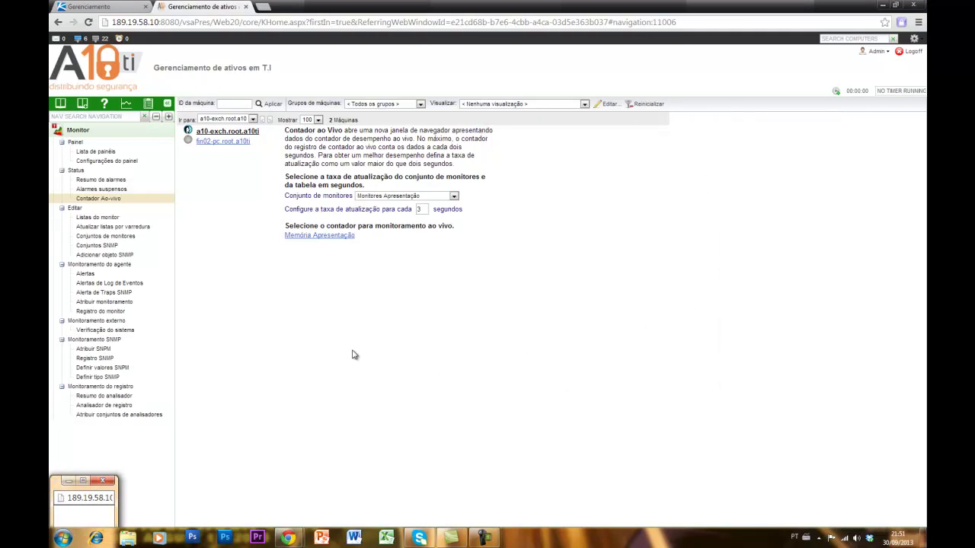